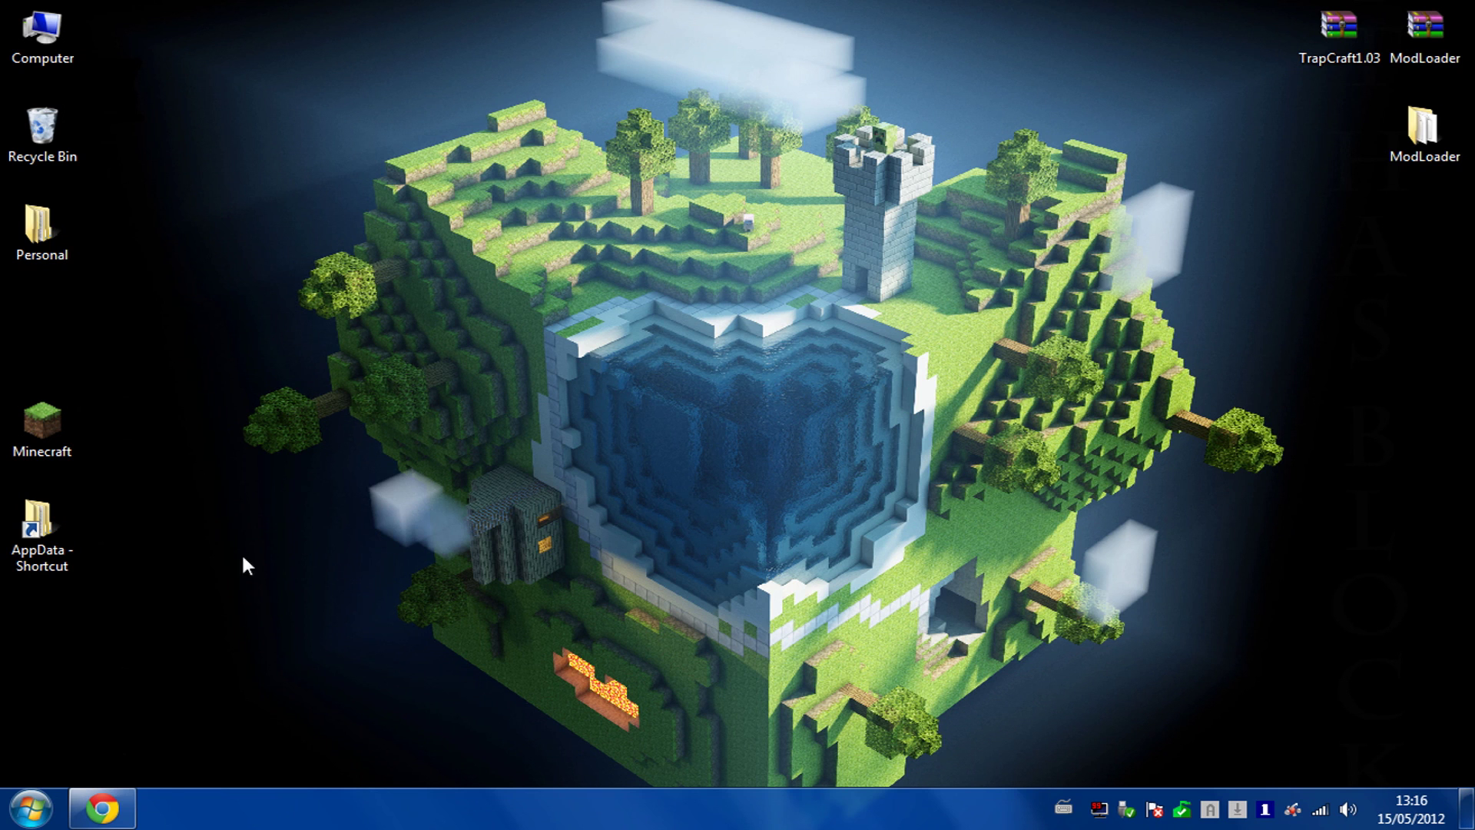
Review the TrapCraft v1.03 forum thread in Chrome, including the item descriptions, the current-version download link and the installation requirements.
{"action": "left_click", "coordinate": [123, 801]}
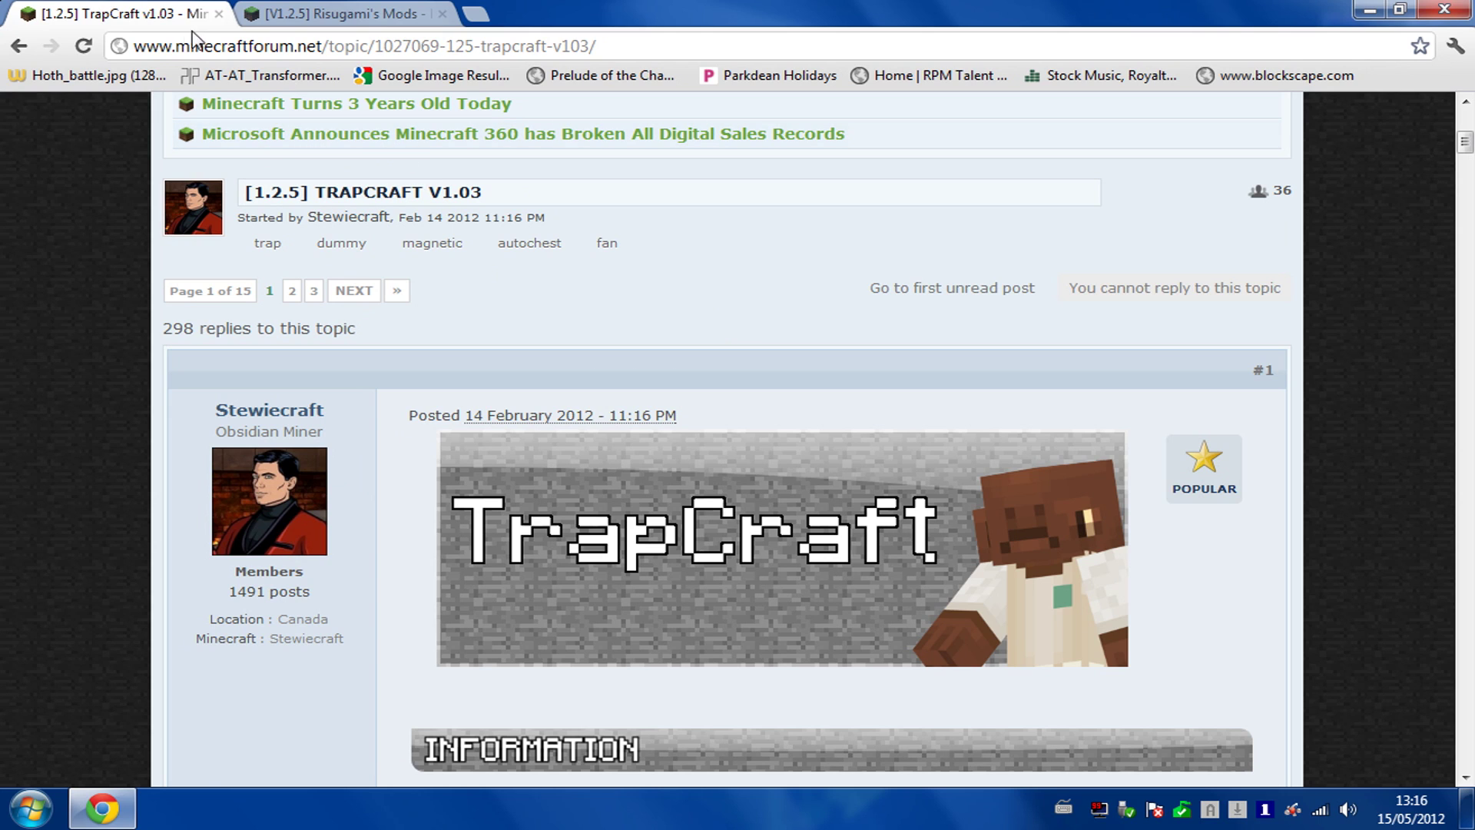
{"action": "scroll", "coordinate": [832, 444], "scroll_direction": "down", "scroll_amount": 1}
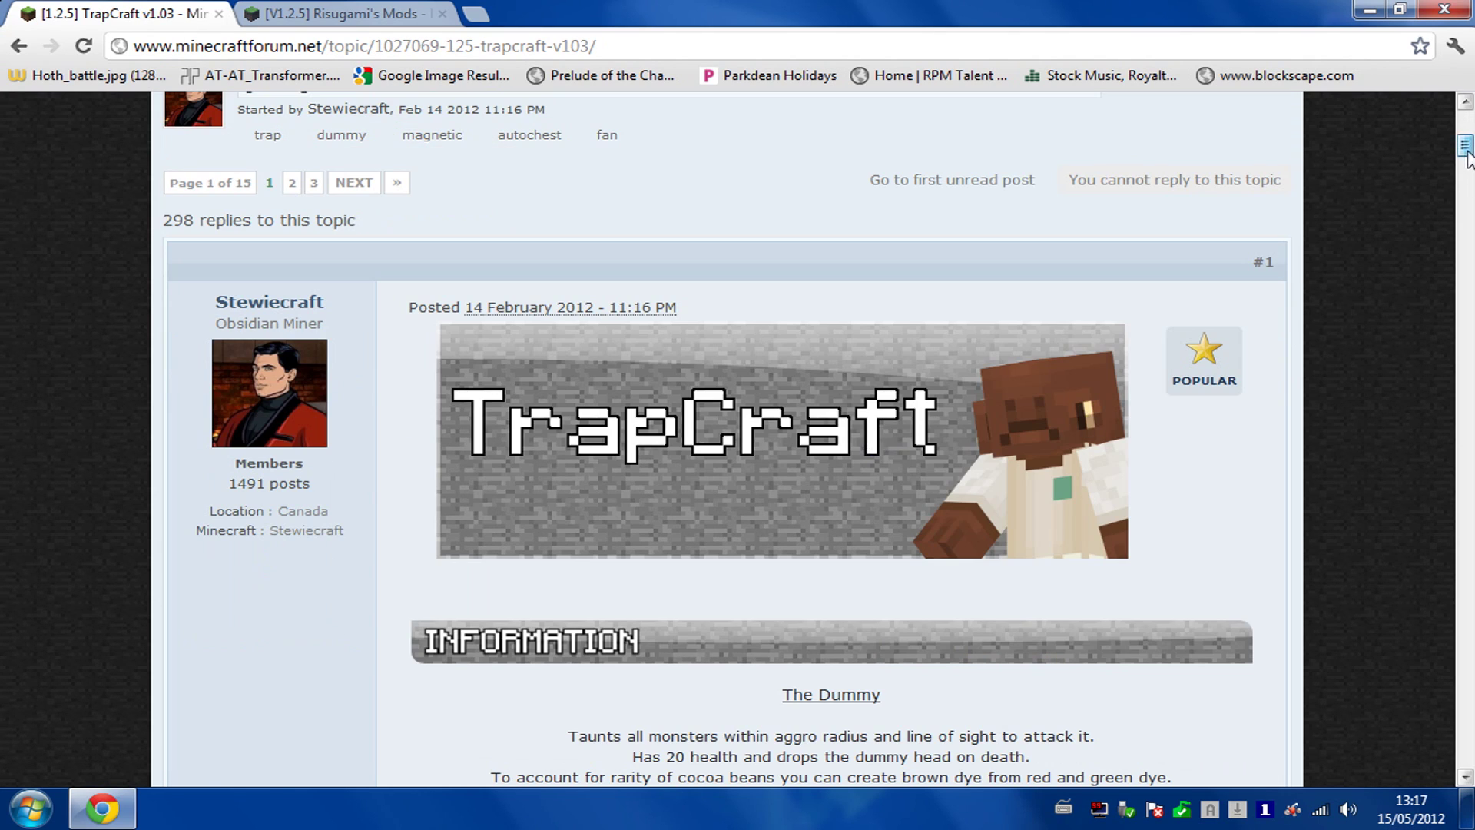
{"action": "left_click_drag", "start_coordinate": [1466, 154], "coordinate": [1466, 168]}
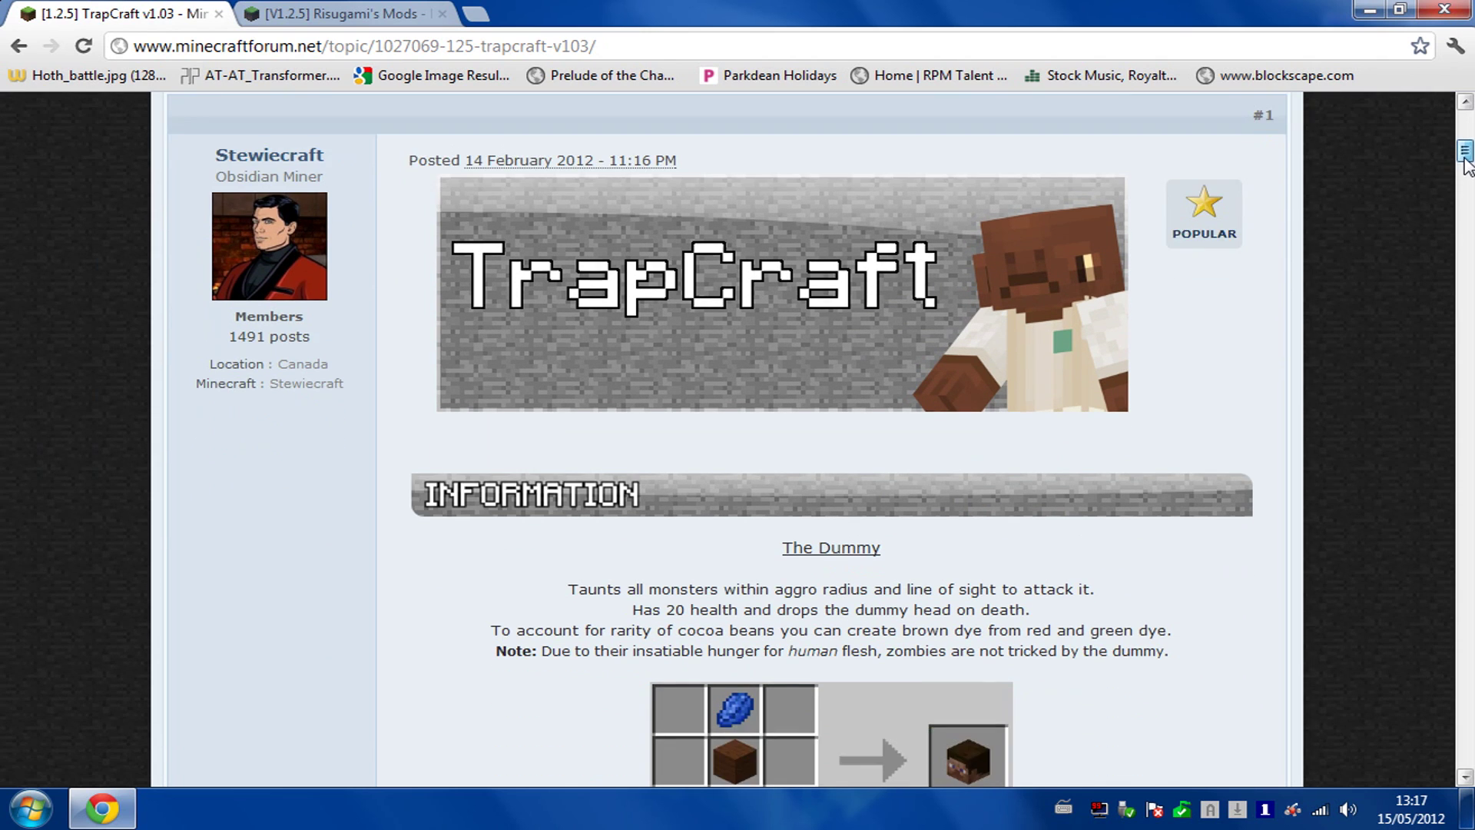
{"action": "scroll", "coordinate": [1057, 343], "scroll_direction": "down", "scroll_amount": 3}
{"action": "scroll", "coordinate": [977, 283], "scroll_direction": "up", "scroll_amount": 1}
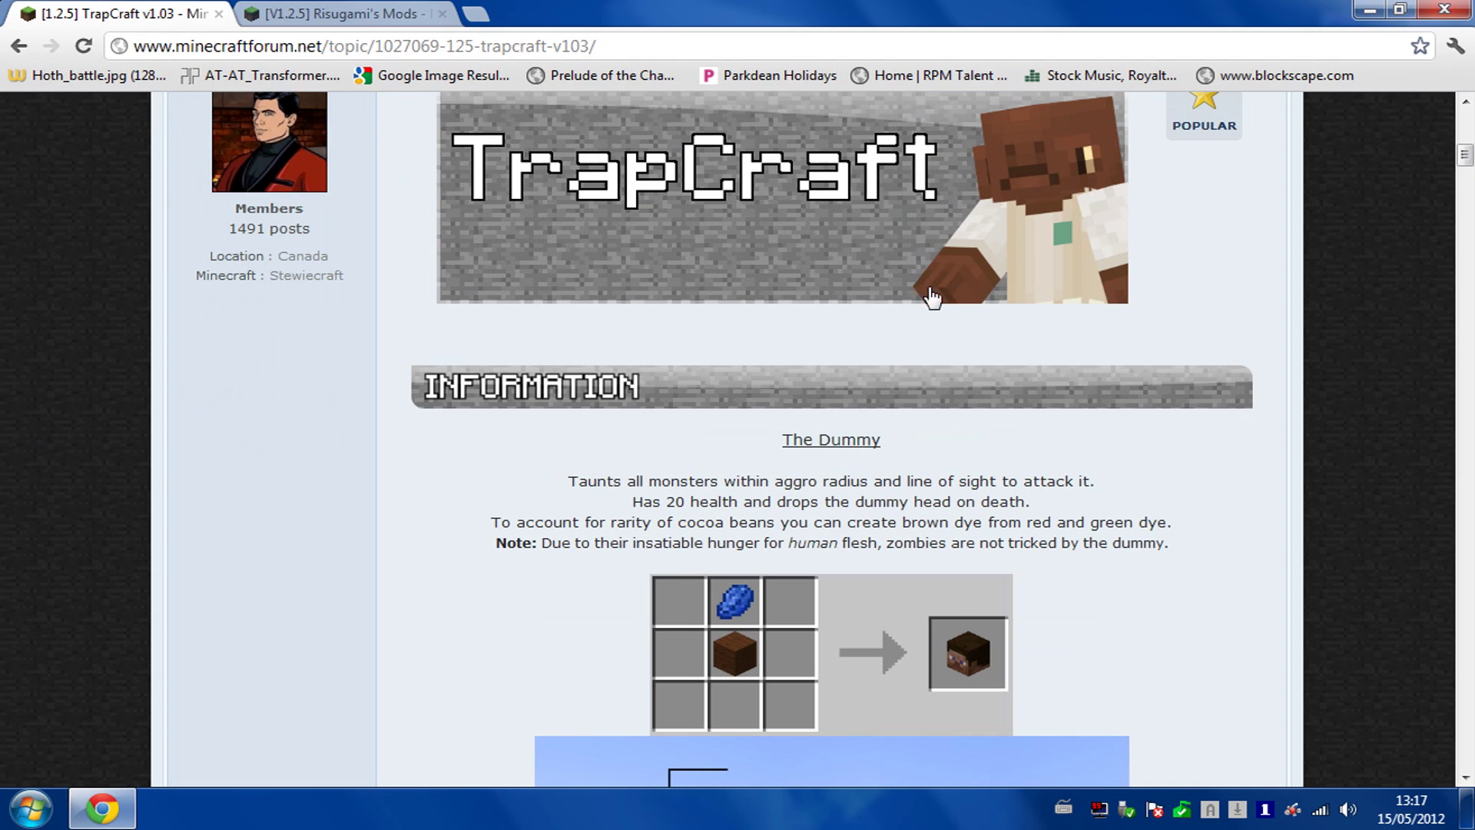
{"action": "scroll", "coordinate": [932, 298], "scroll_direction": "down", "scroll_amount": 15}
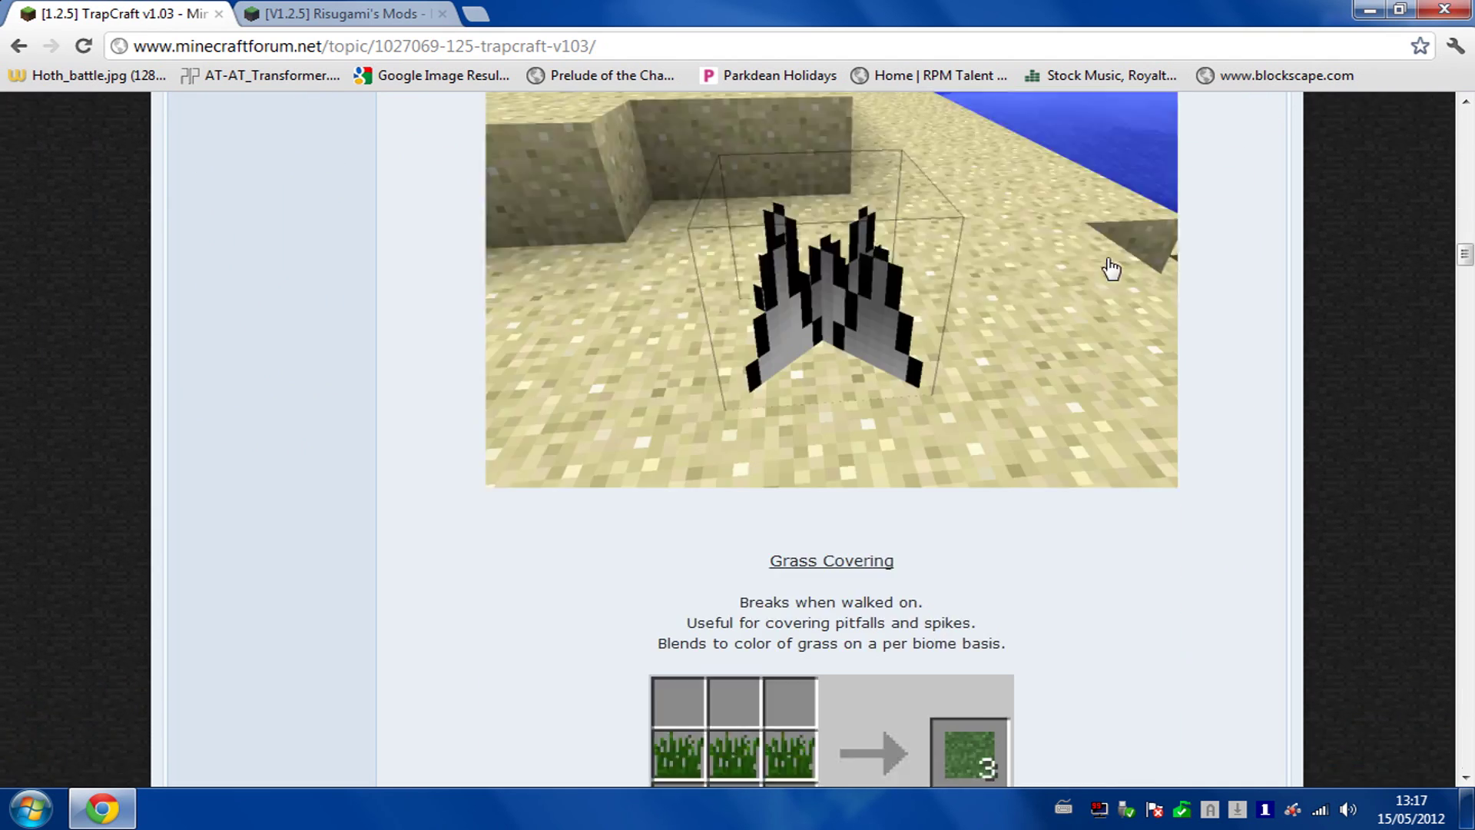
{"action": "scroll", "coordinate": [1244, 297], "scroll_direction": "down", "scroll_amount": 20}
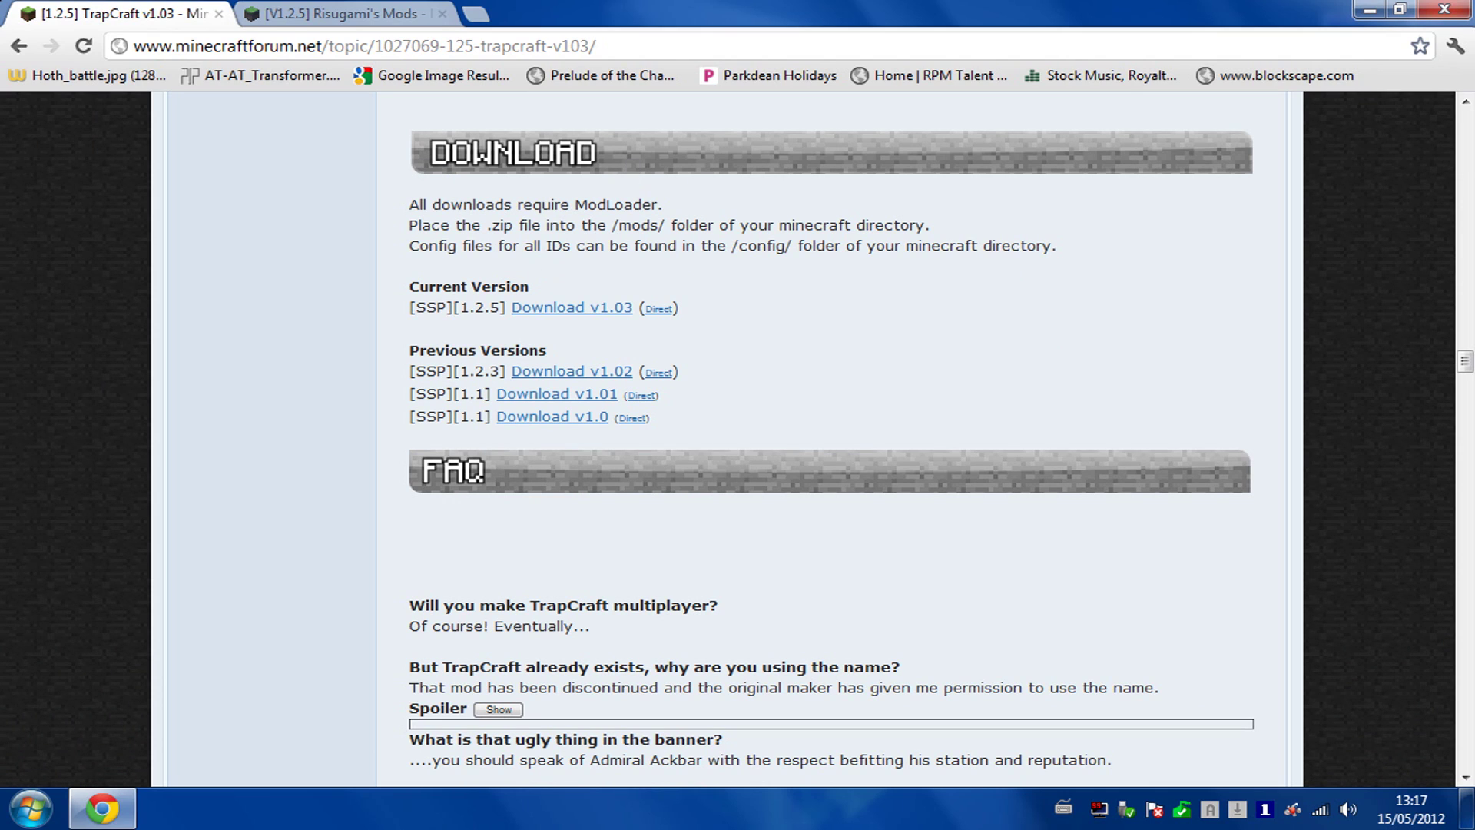
{"action": "left_click_drag", "start_coordinate": [427, 308], "coordinate": [767, 323]}
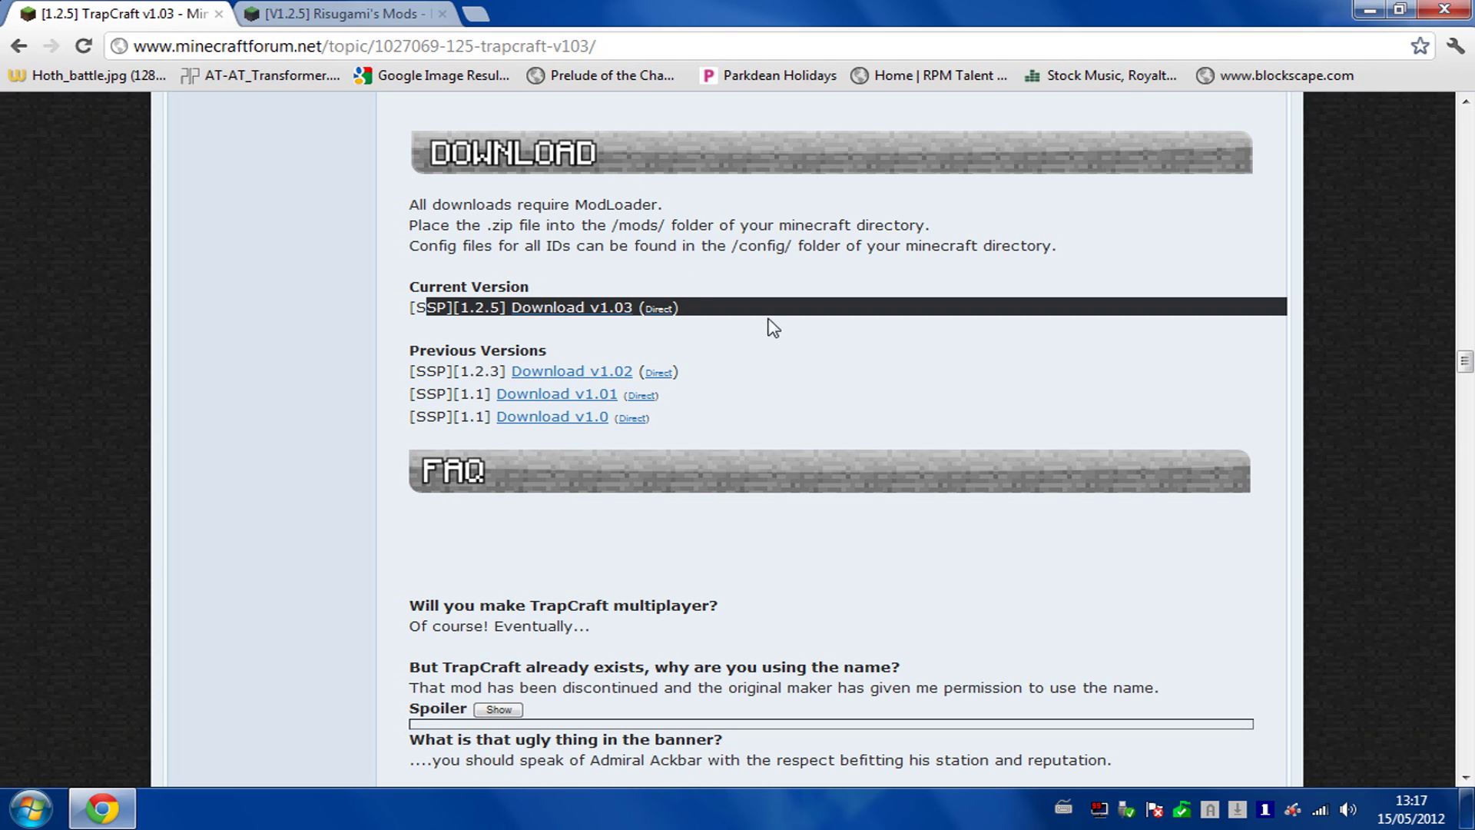
{"action": "left_click", "coordinate": [569, 325]}
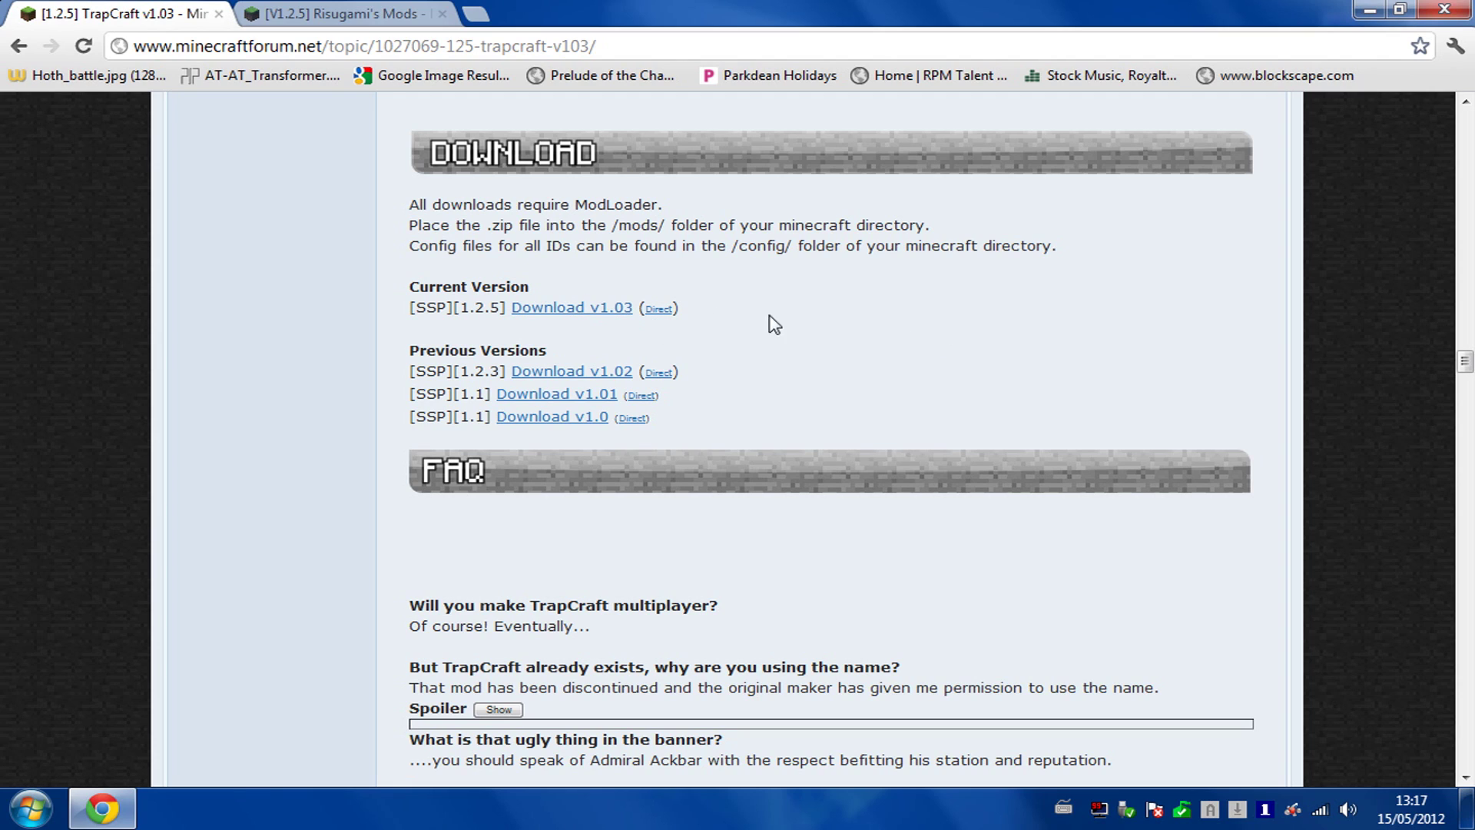
{"action": "left_click_drag", "start_coordinate": [419, 204], "coordinate": [709, 219]}
Find the ModLoader 1.2.5 download entry in the Risugami's Mods forum thread and minimize the browser.
{"action": "left_click", "coordinate": [323, 18]}
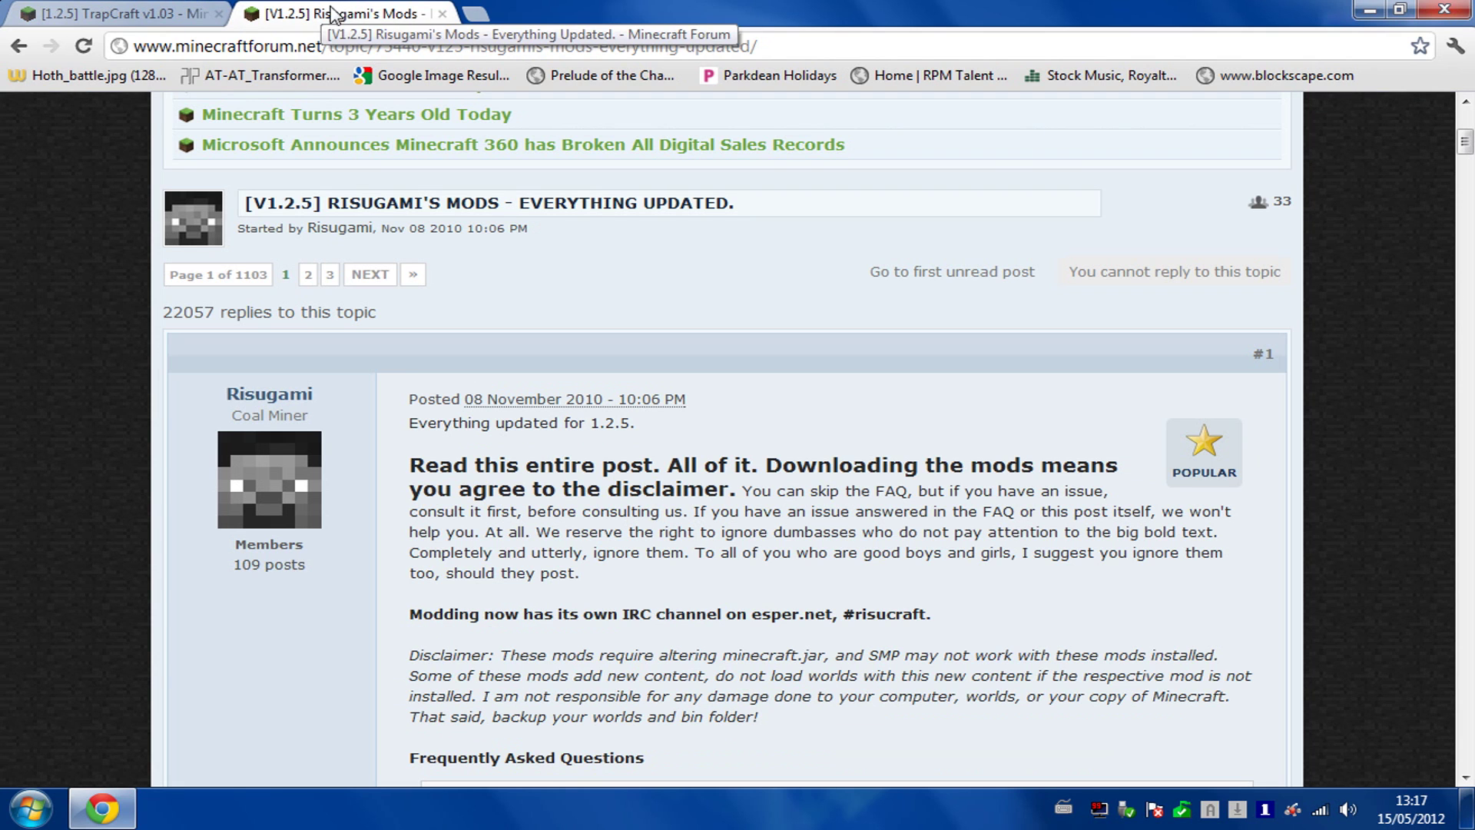
{"action": "left_click_drag", "start_coordinate": [247, 202], "coordinate": [807, 208]}
{"action": "left_click", "coordinate": [745, 407]}
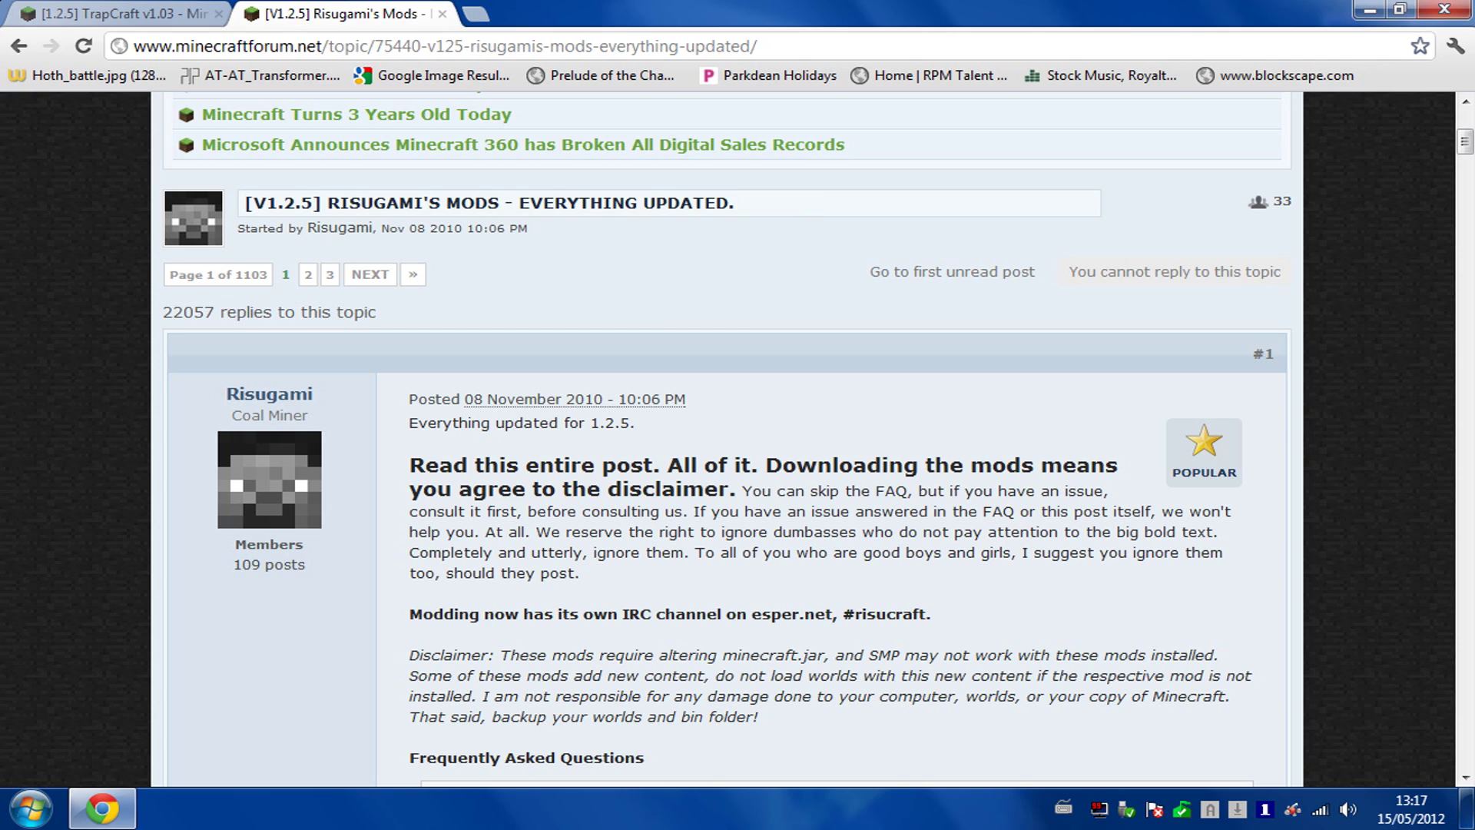
{"action": "scroll", "coordinate": [771, 438], "scroll_direction": "down", "scroll_amount": 15}
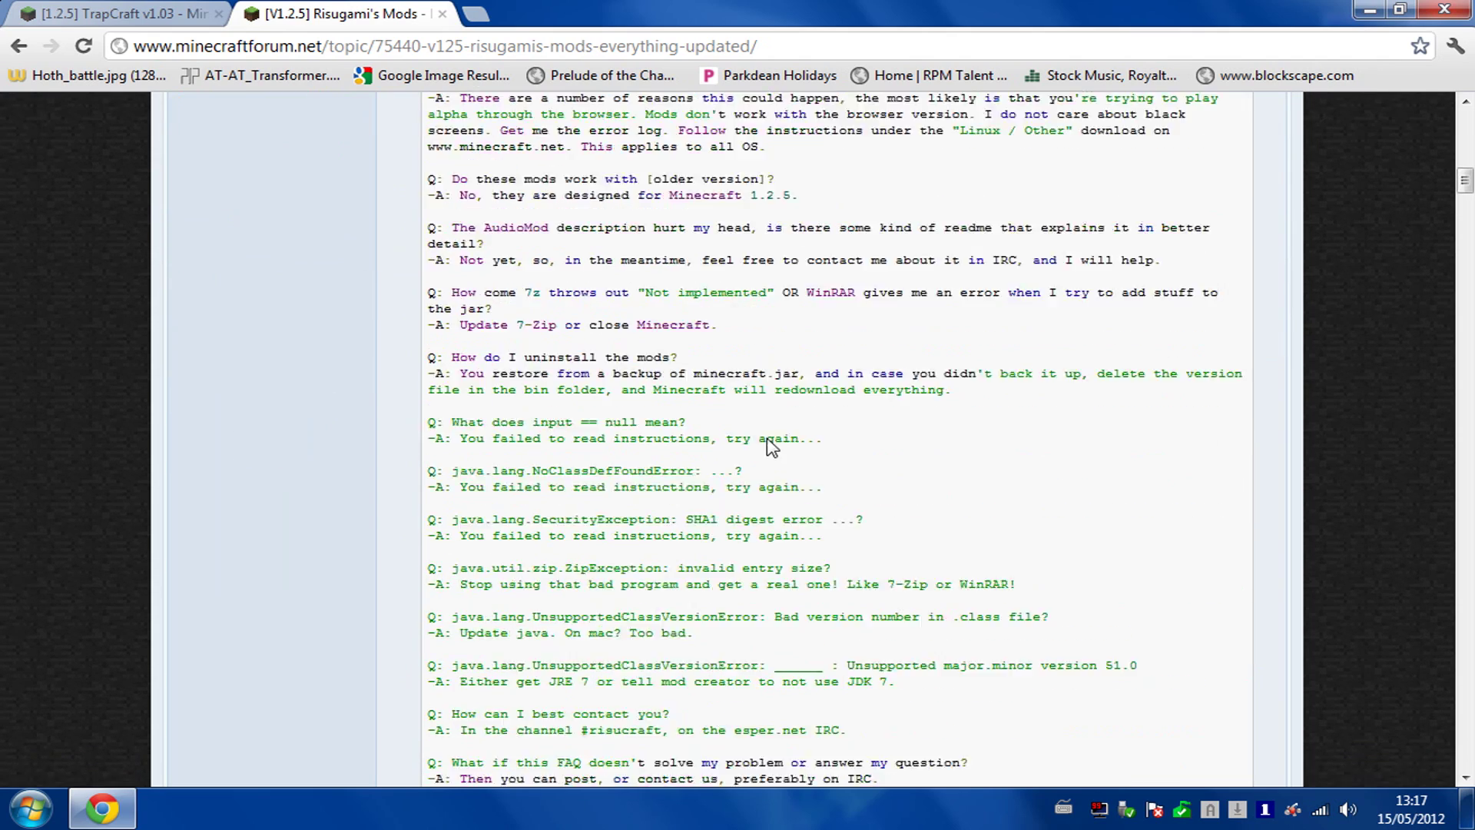
{"action": "scroll", "coordinate": [771, 438], "scroll_direction": "down", "scroll_amount": 10}
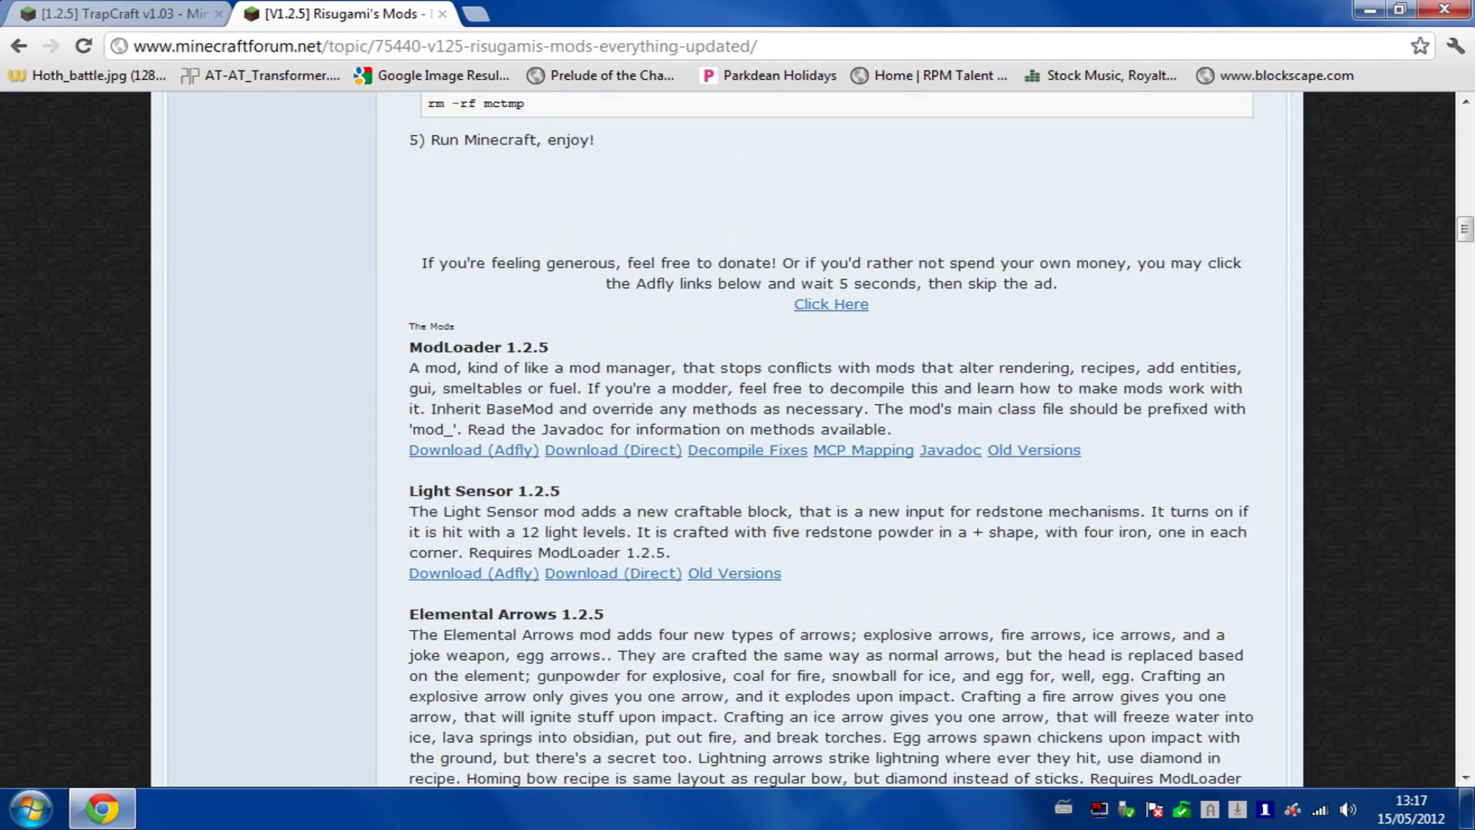
{"action": "left_click_drag", "start_coordinate": [408, 348], "coordinate": [549, 347]}
{"action": "left_click", "coordinate": [572, 350]}
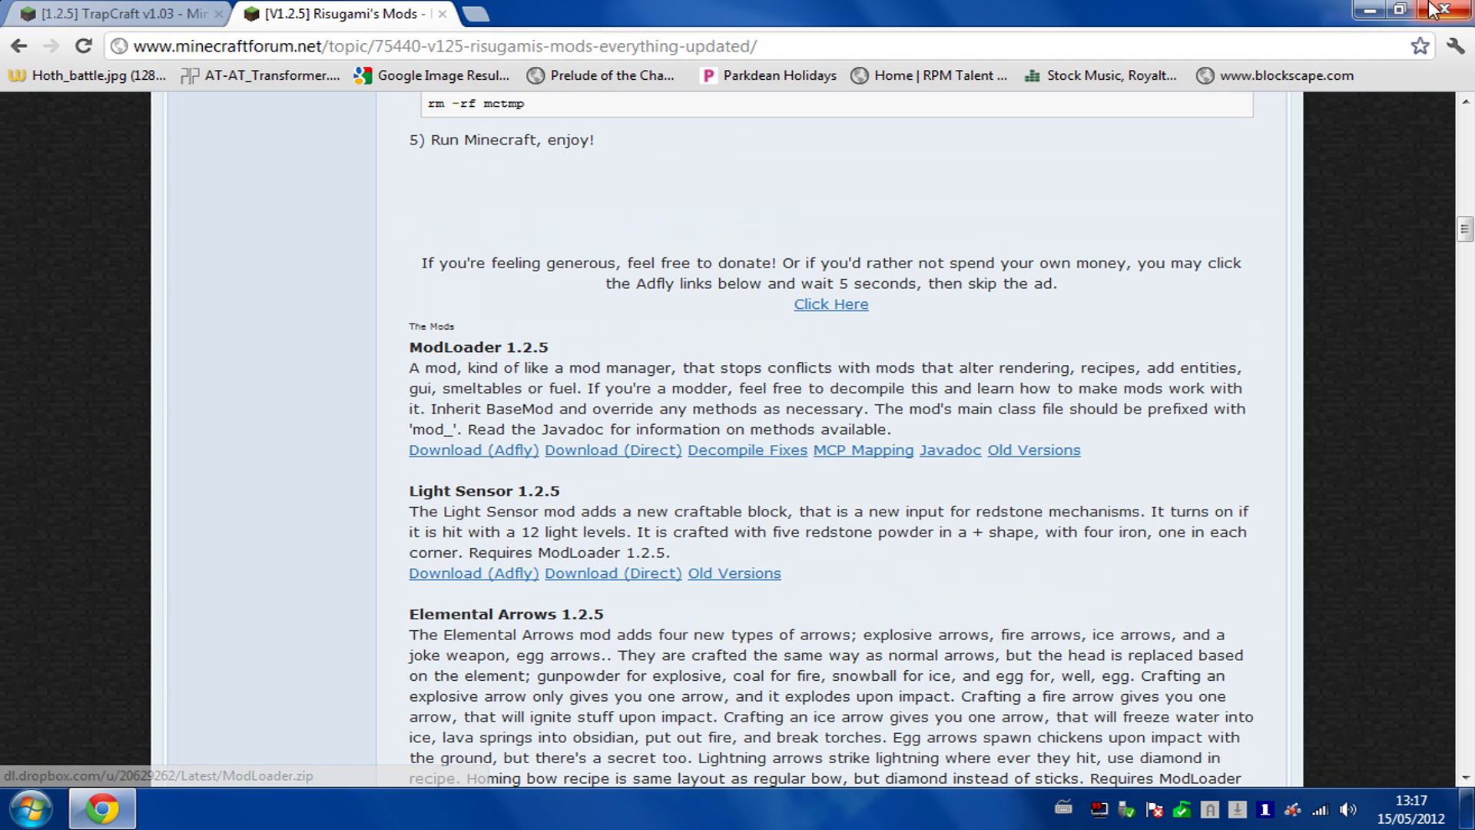
{"action": "left_click", "coordinate": [1369, 9]}
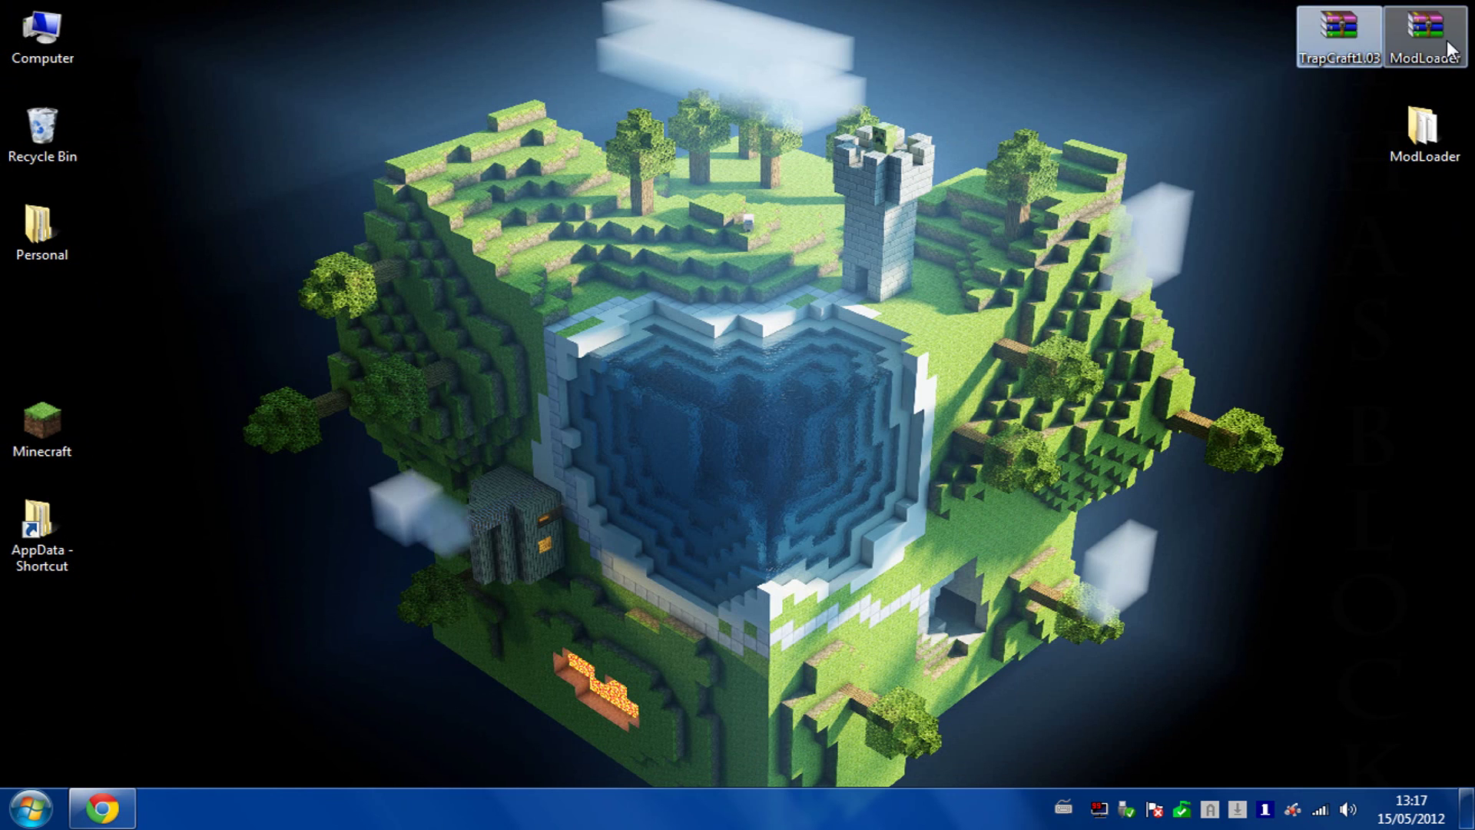
Open the extracted ModLoader folder on the desktop.
{"action": "left_click", "coordinate": [1440, 37]}
{"action": "left_click", "coordinate": [1324, 53]}
{"action": "left_click", "coordinate": [1439, 35]}
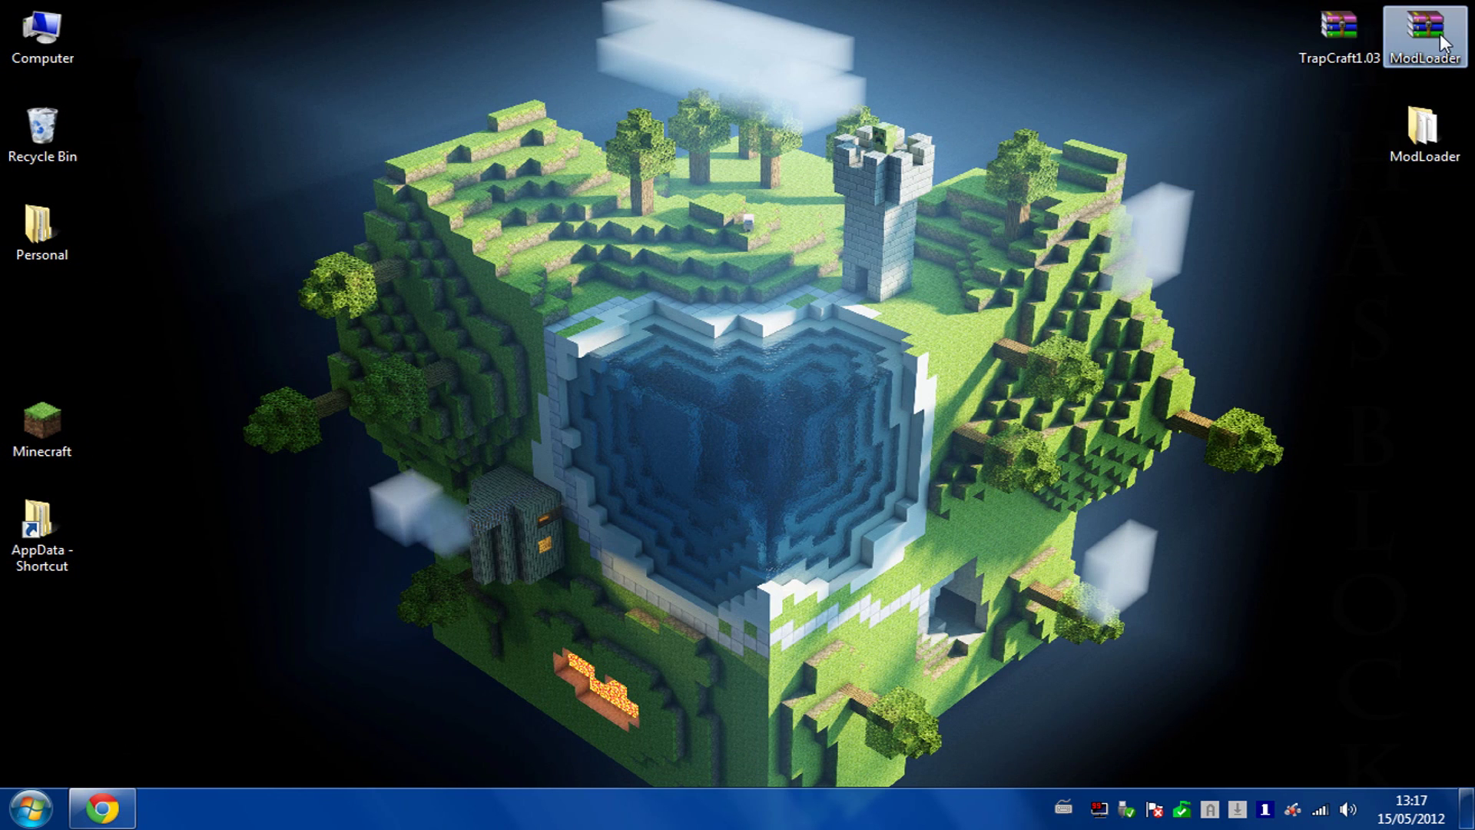
{"action": "double_click", "coordinate": [1425, 137]}
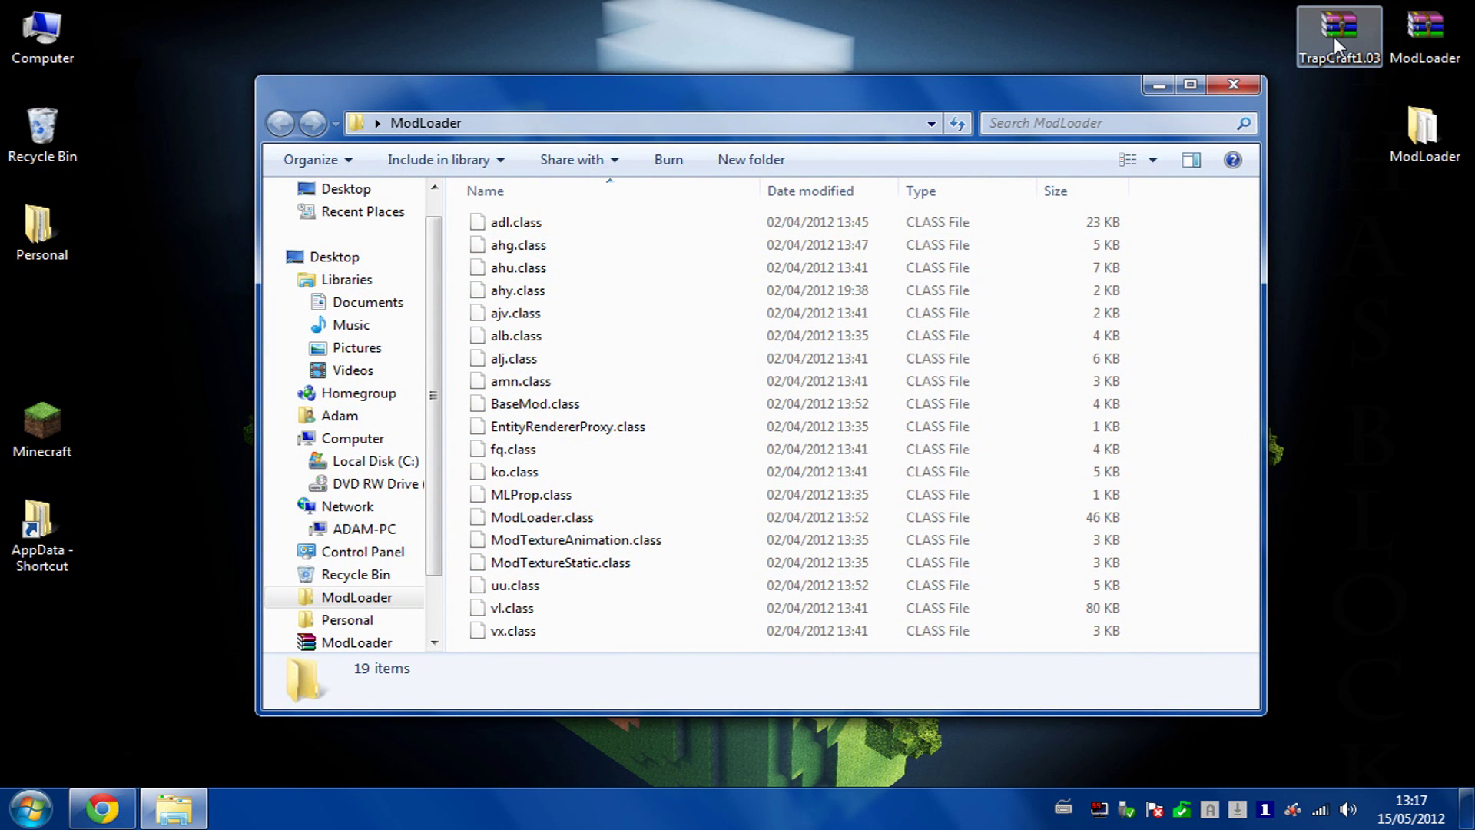
Open the AppData folder from its desktop shortcut and go to Roaming\.minecraft\bin.
{"action": "double_click", "coordinate": [61, 533]}
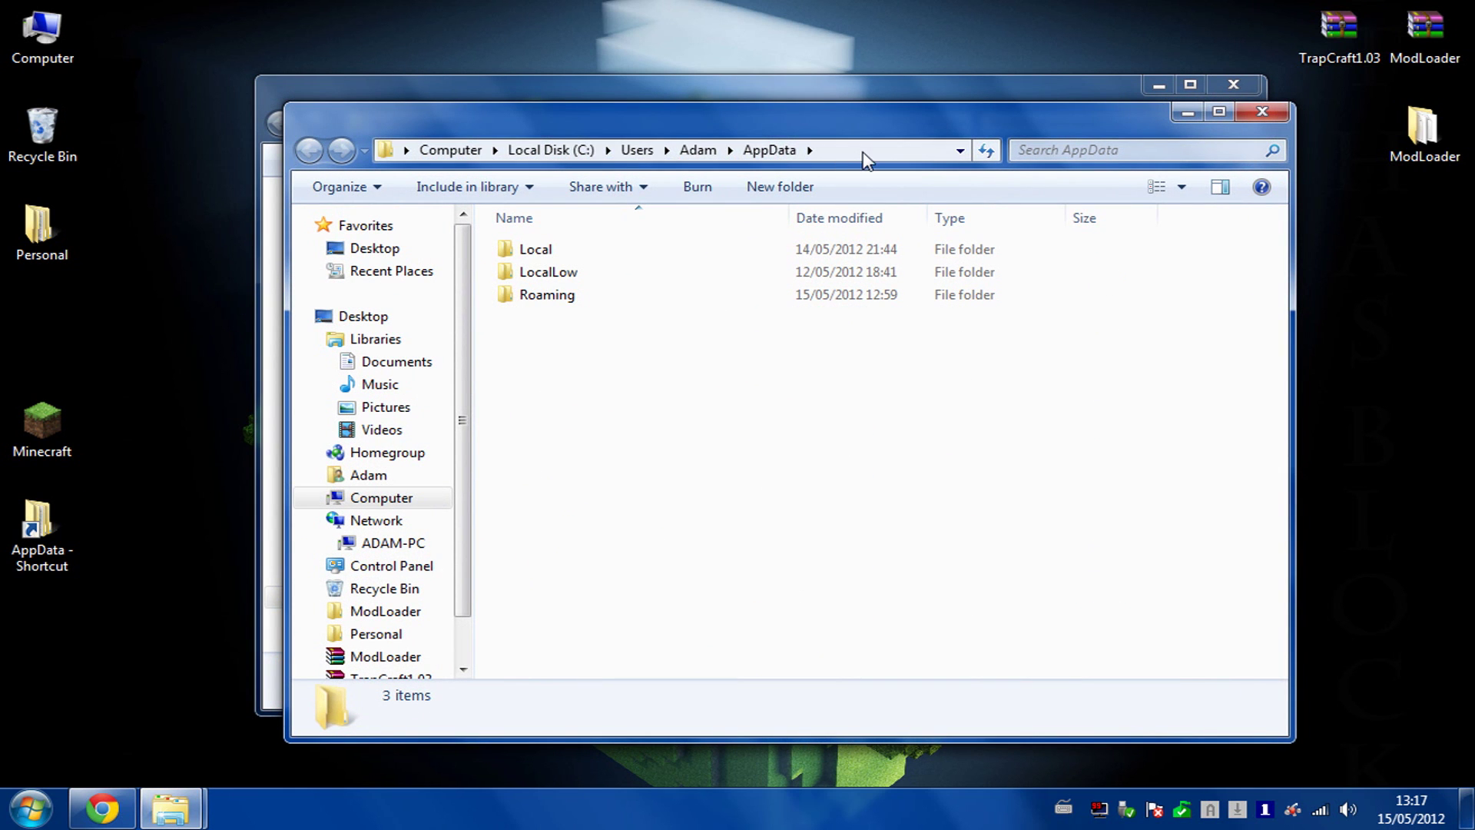
{"action": "left_click", "coordinate": [884, 150]}
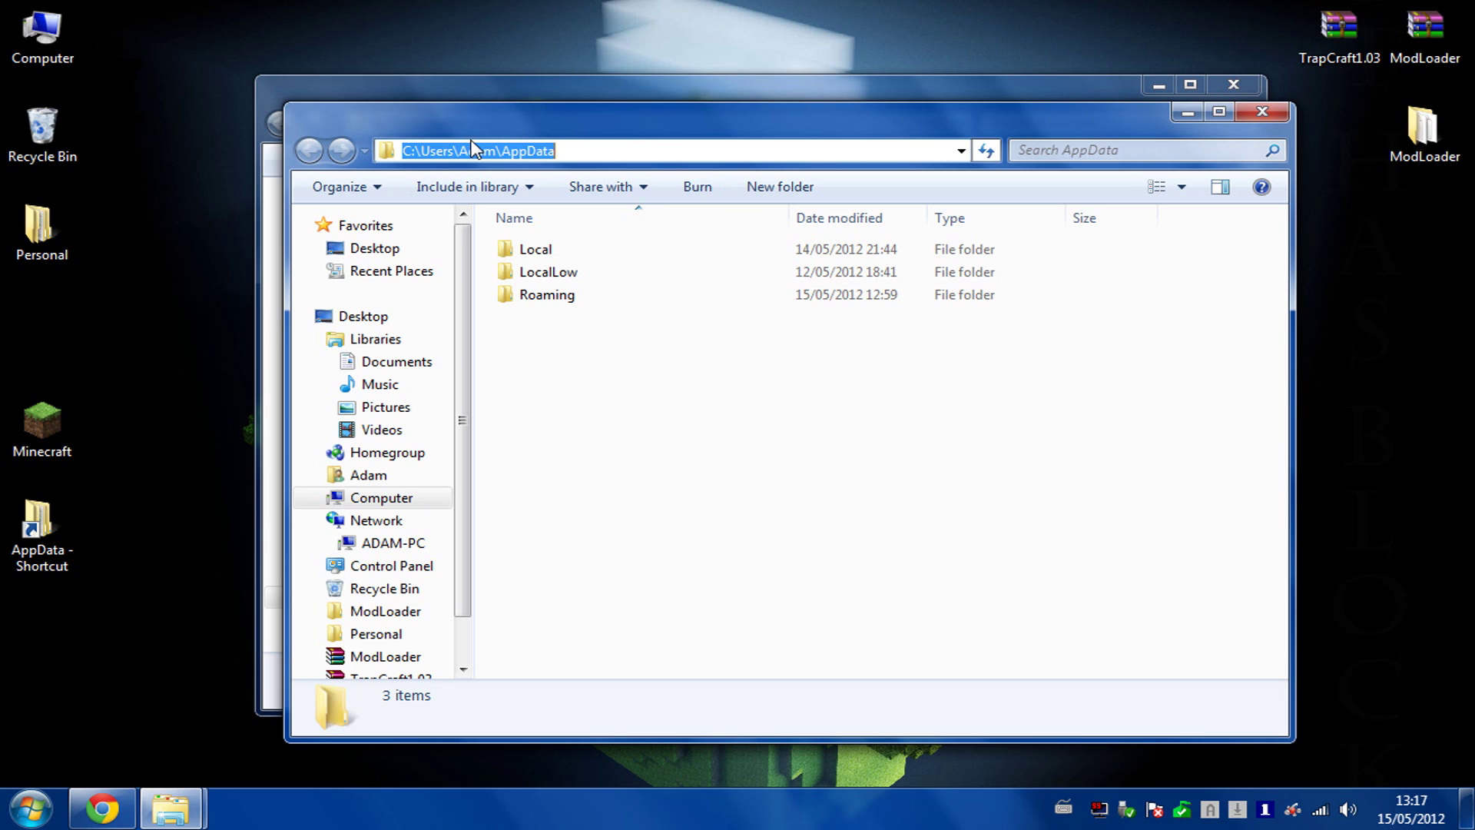
{"action": "key", "text": "End"}
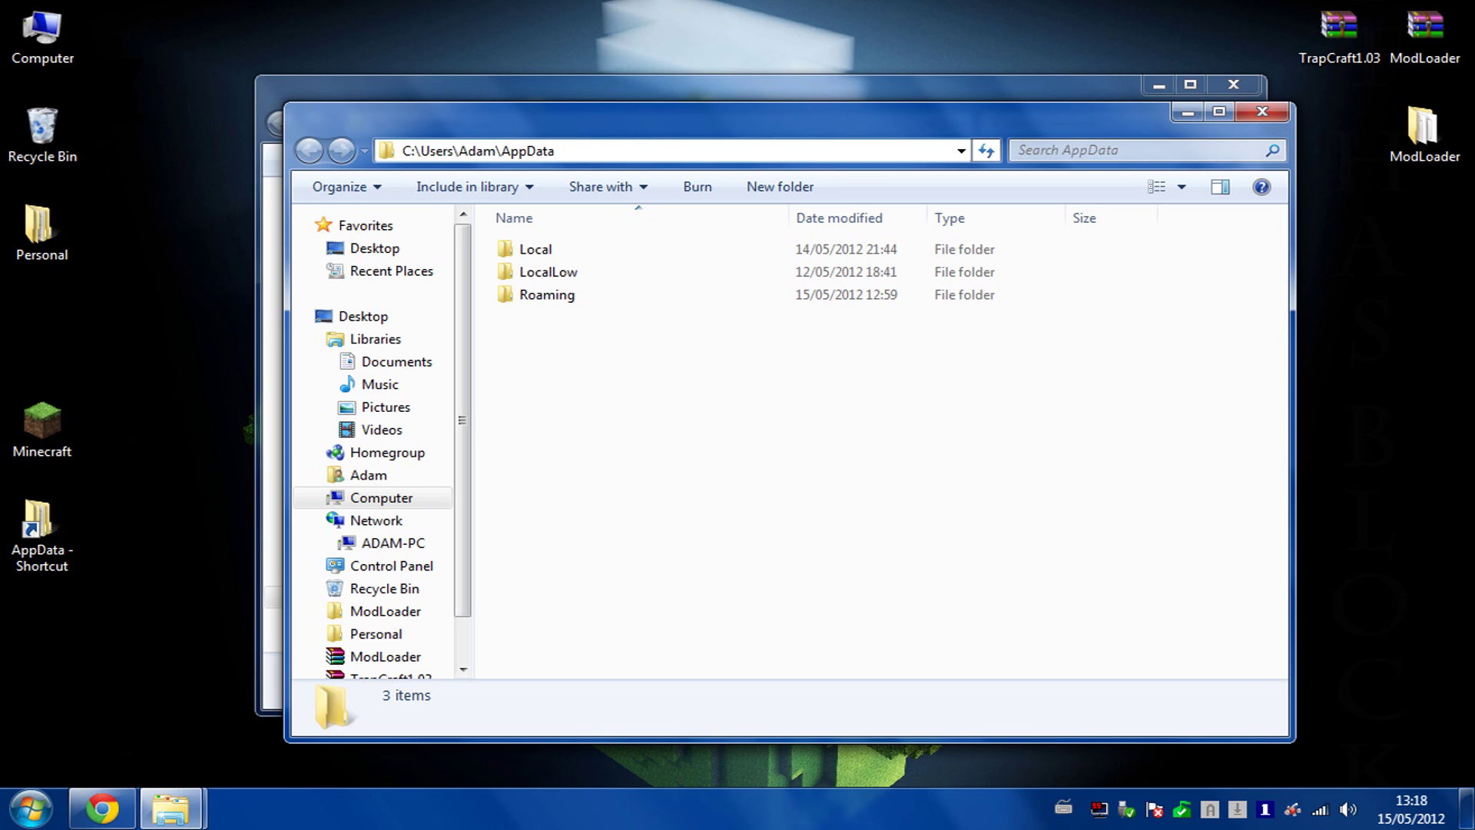
{"action": "double_click", "coordinate": [588, 301]}
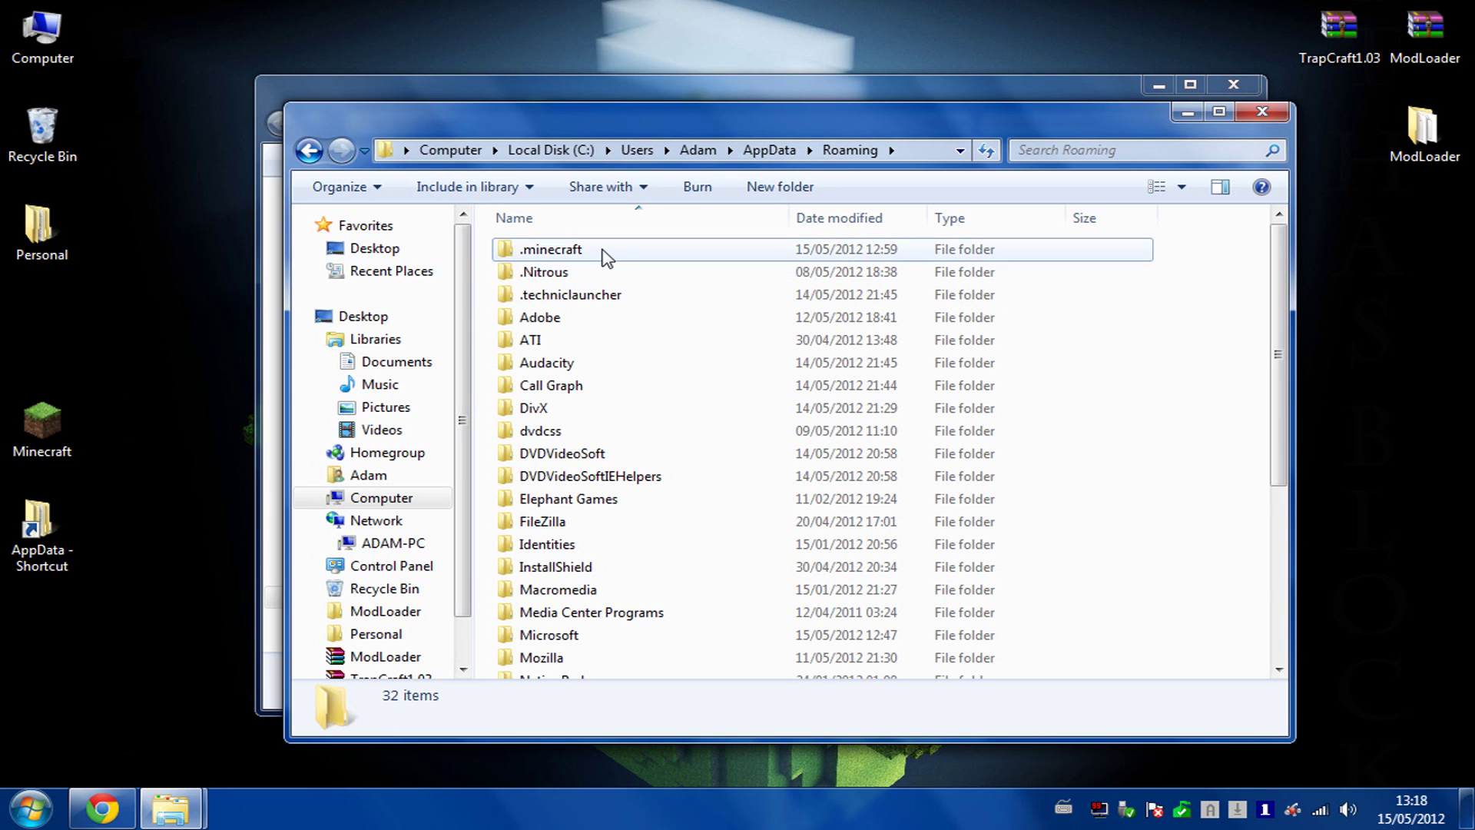
{"action": "double_click", "coordinate": [553, 249]}
{"action": "double_click", "coordinate": [560, 250]}
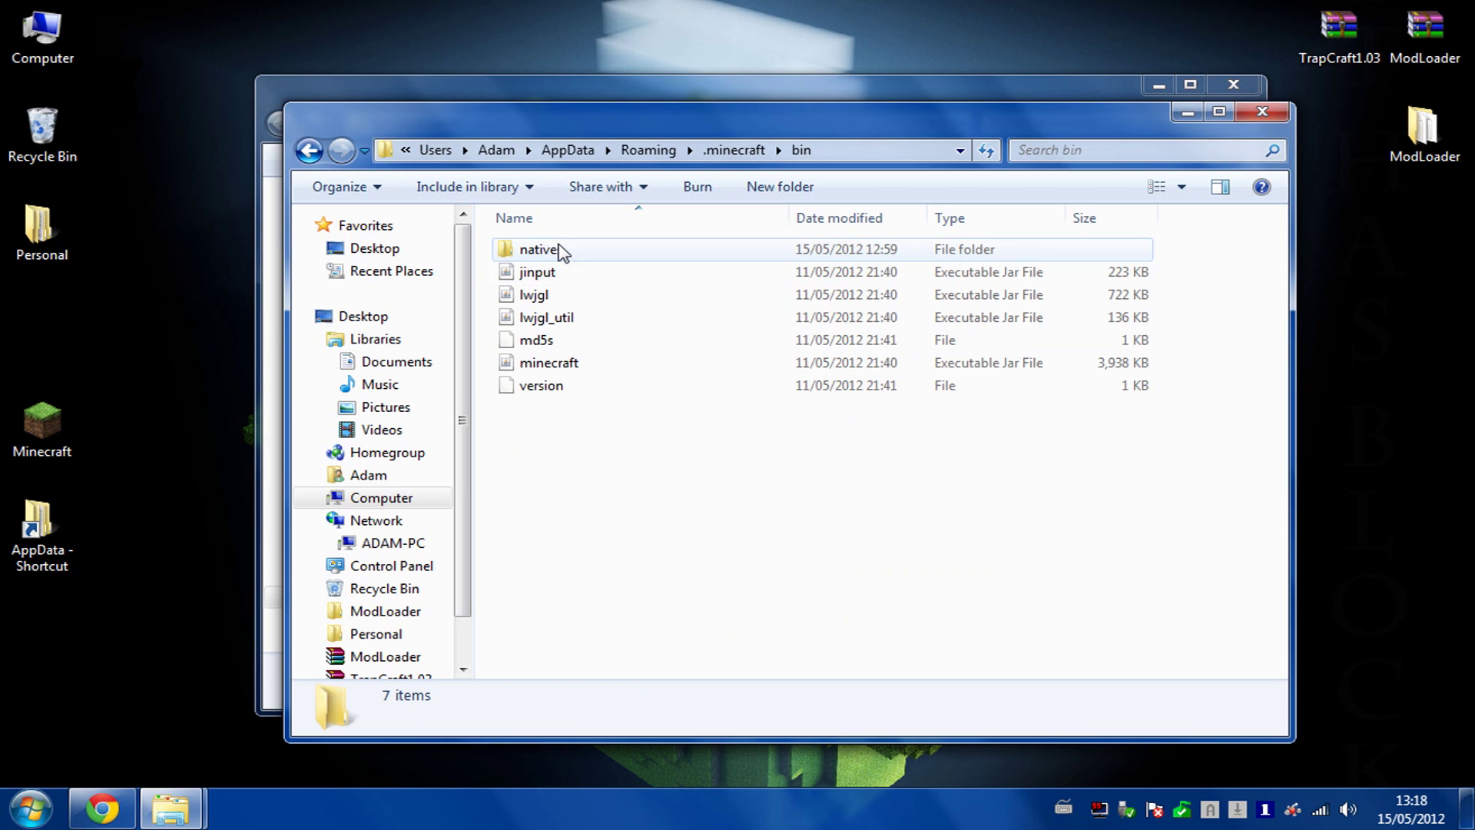
Open the minecraft jar file from the bin folder with WinRAR archiver.
{"action": "left_click", "coordinate": [572, 365]}
{"action": "right_click", "coordinate": [627, 372]}
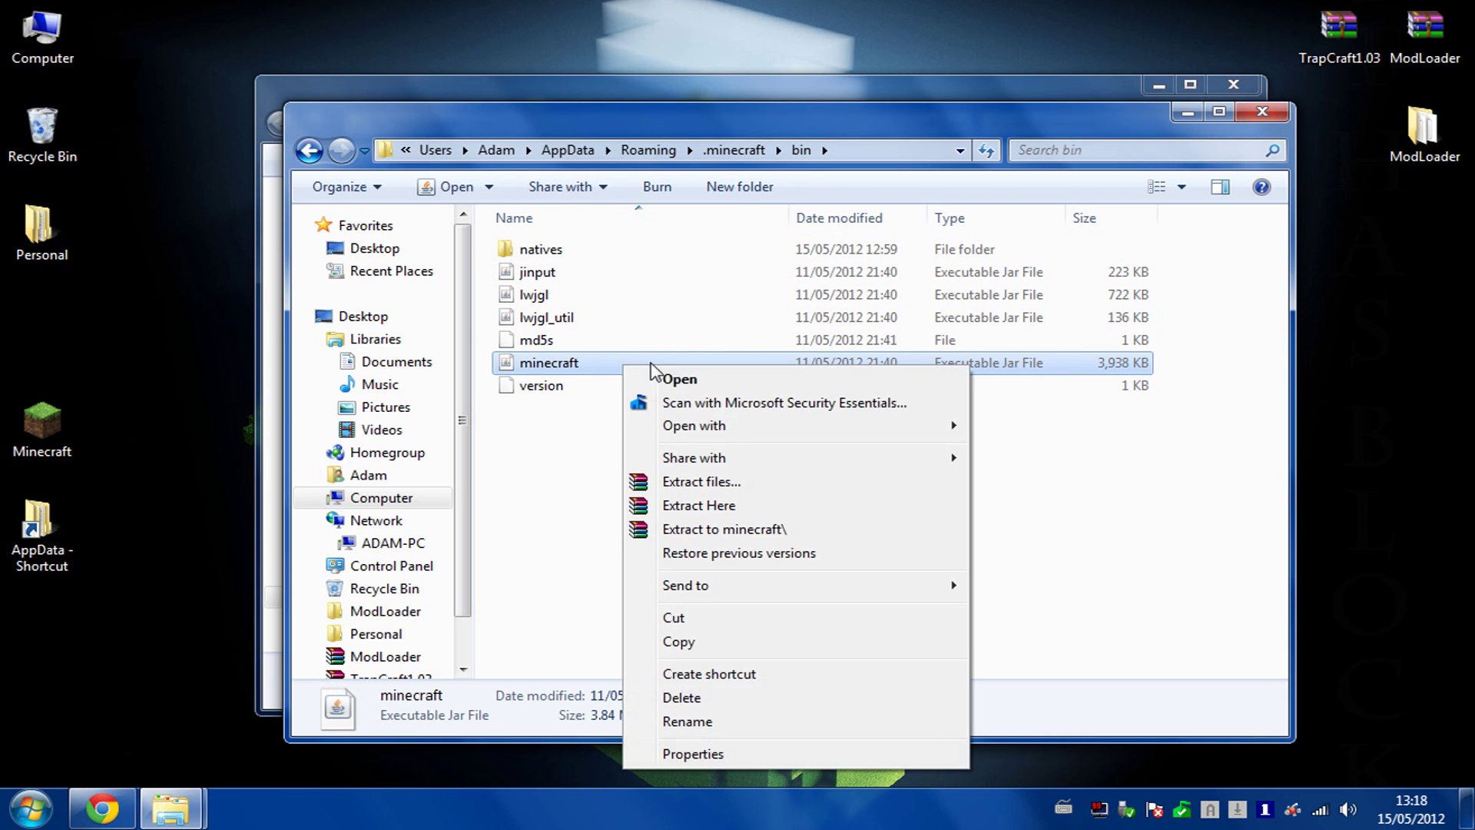
{"action": "mouse_move", "coordinate": [740, 427]}
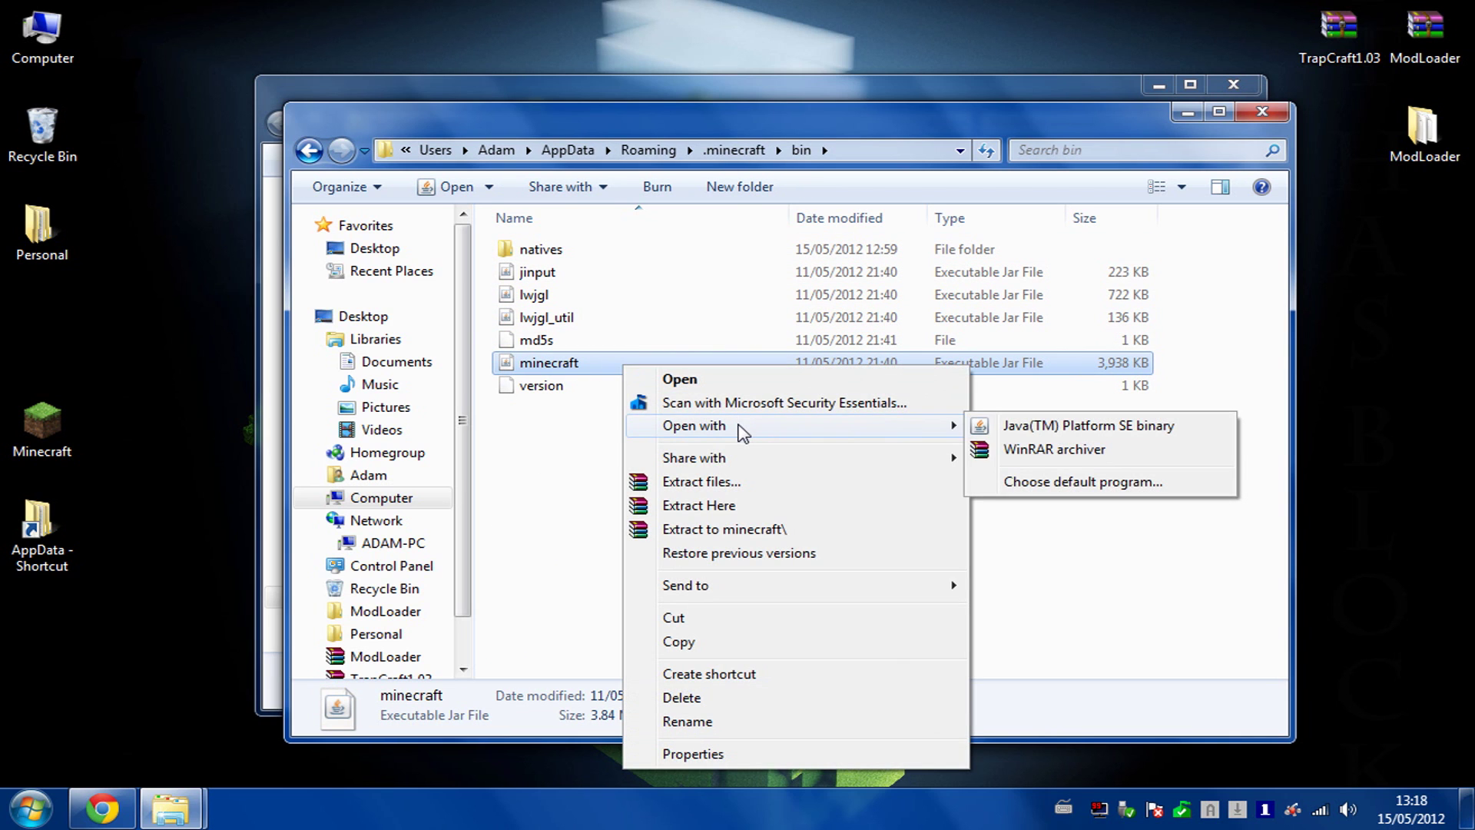
{"action": "left_click", "coordinate": [1127, 453]}
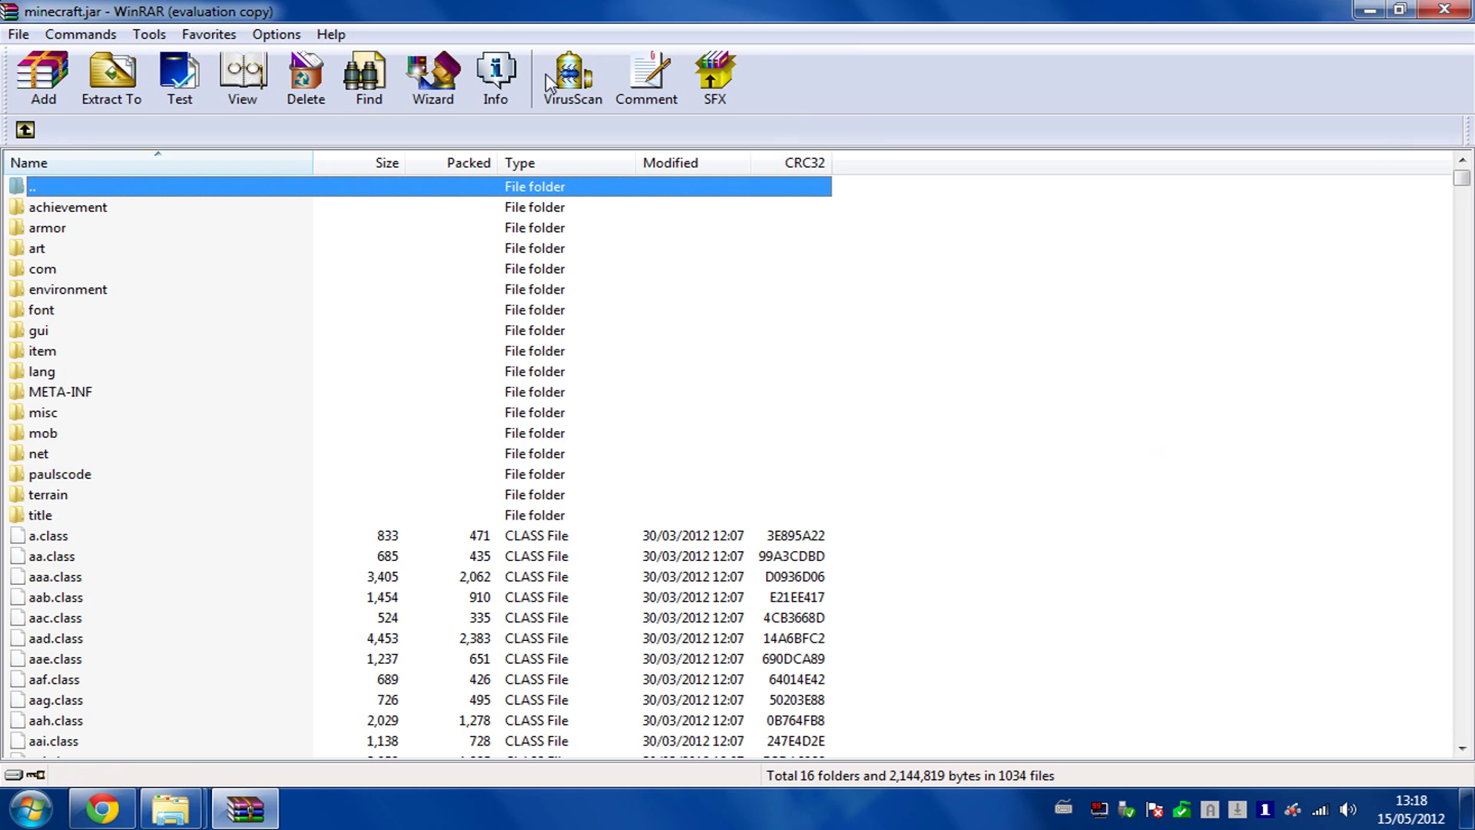
{"action": "left_click", "coordinate": [908, 377]}
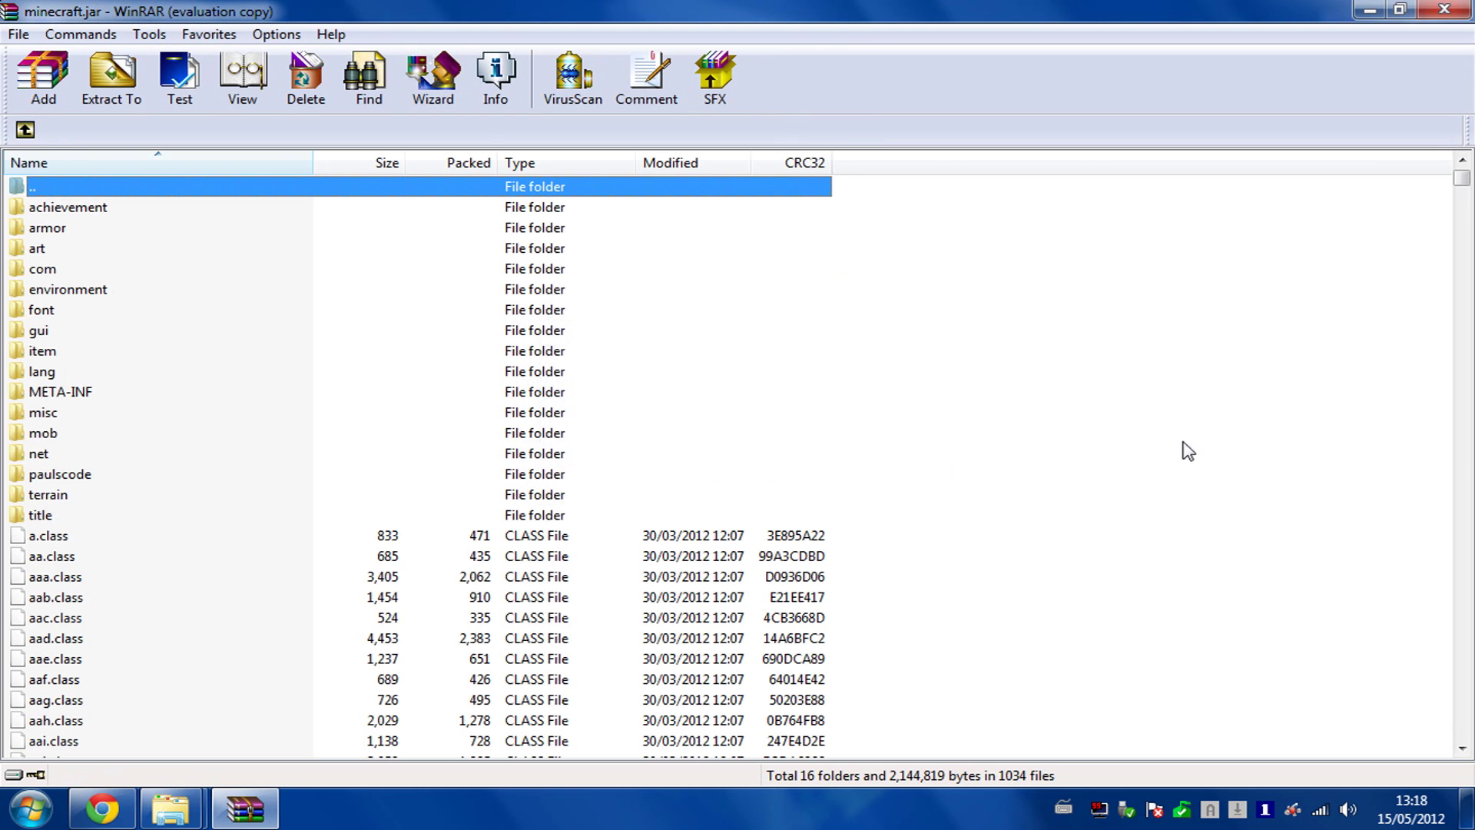
Add all class files from the ModLoader folder to the minecraft.jar archive.
{"action": "left_click", "coordinate": [1398, 10]}
{"action": "double_click", "coordinate": [1423, 129]}
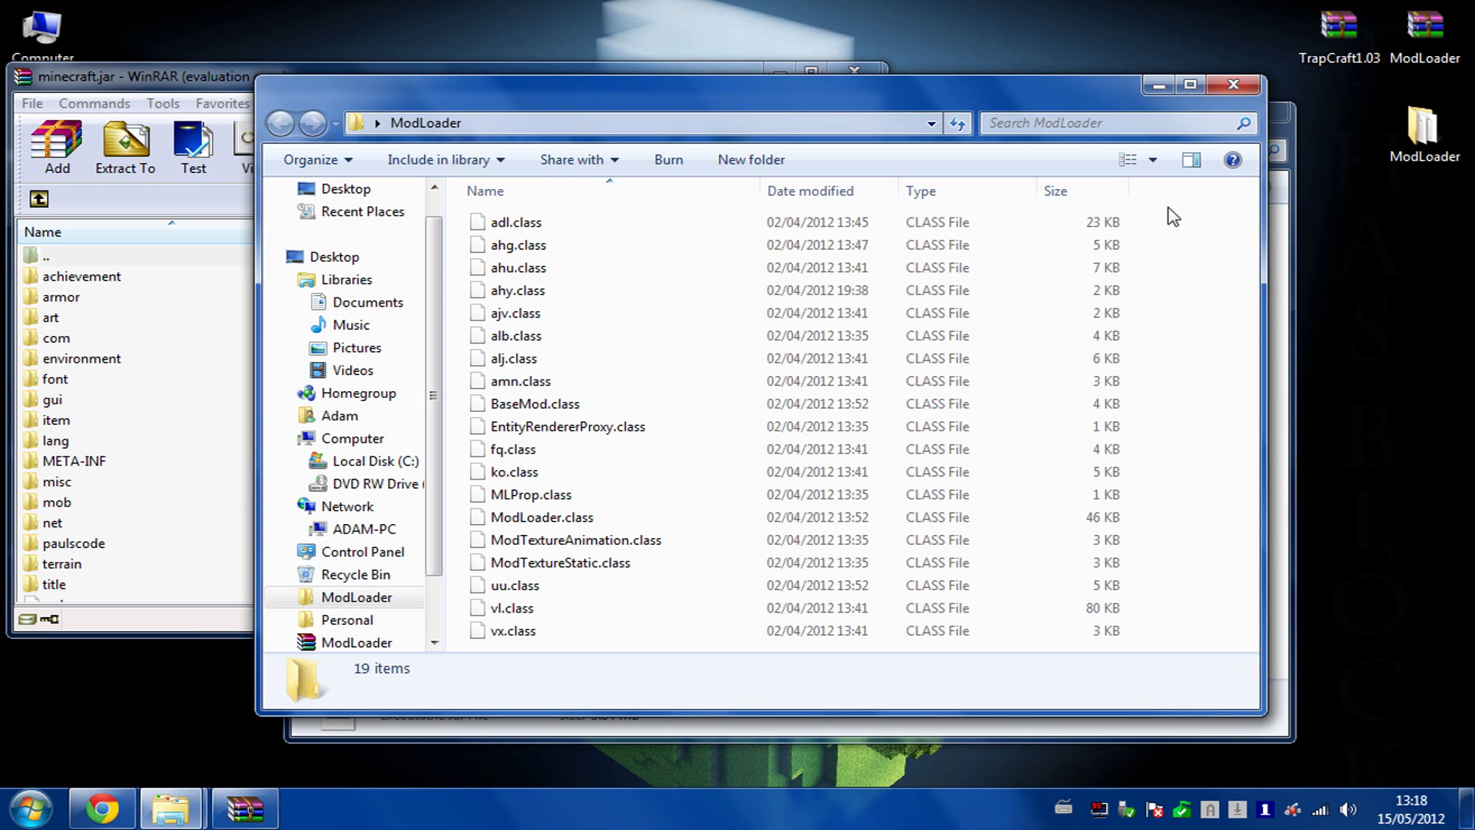
{"action": "left_click_drag", "start_coordinate": [1173, 217], "coordinate": [473, 692]}
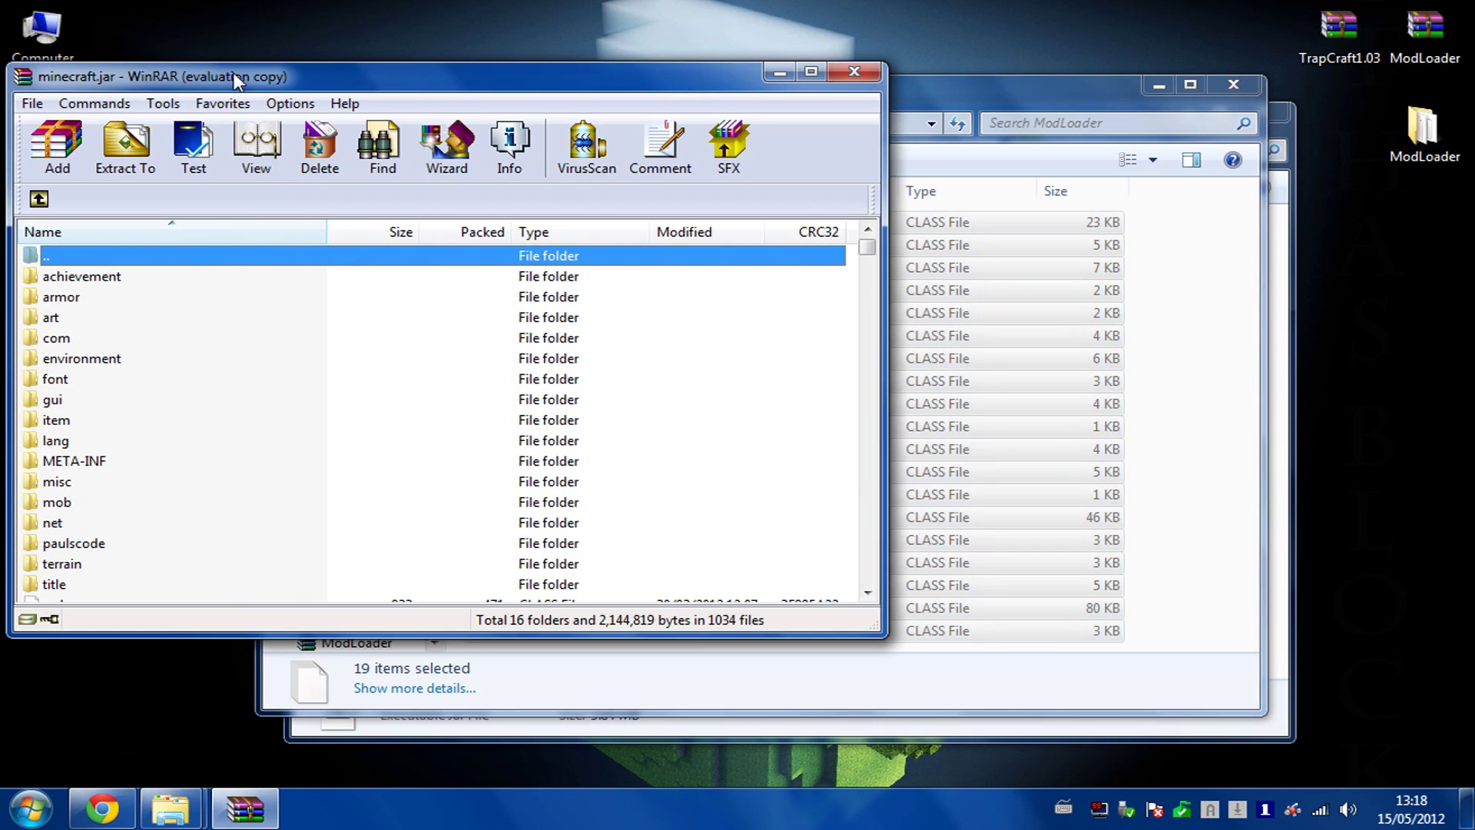
{"action": "left_click", "coordinate": [247, 113]}
{"action": "left_click", "coordinate": [811, 73]}
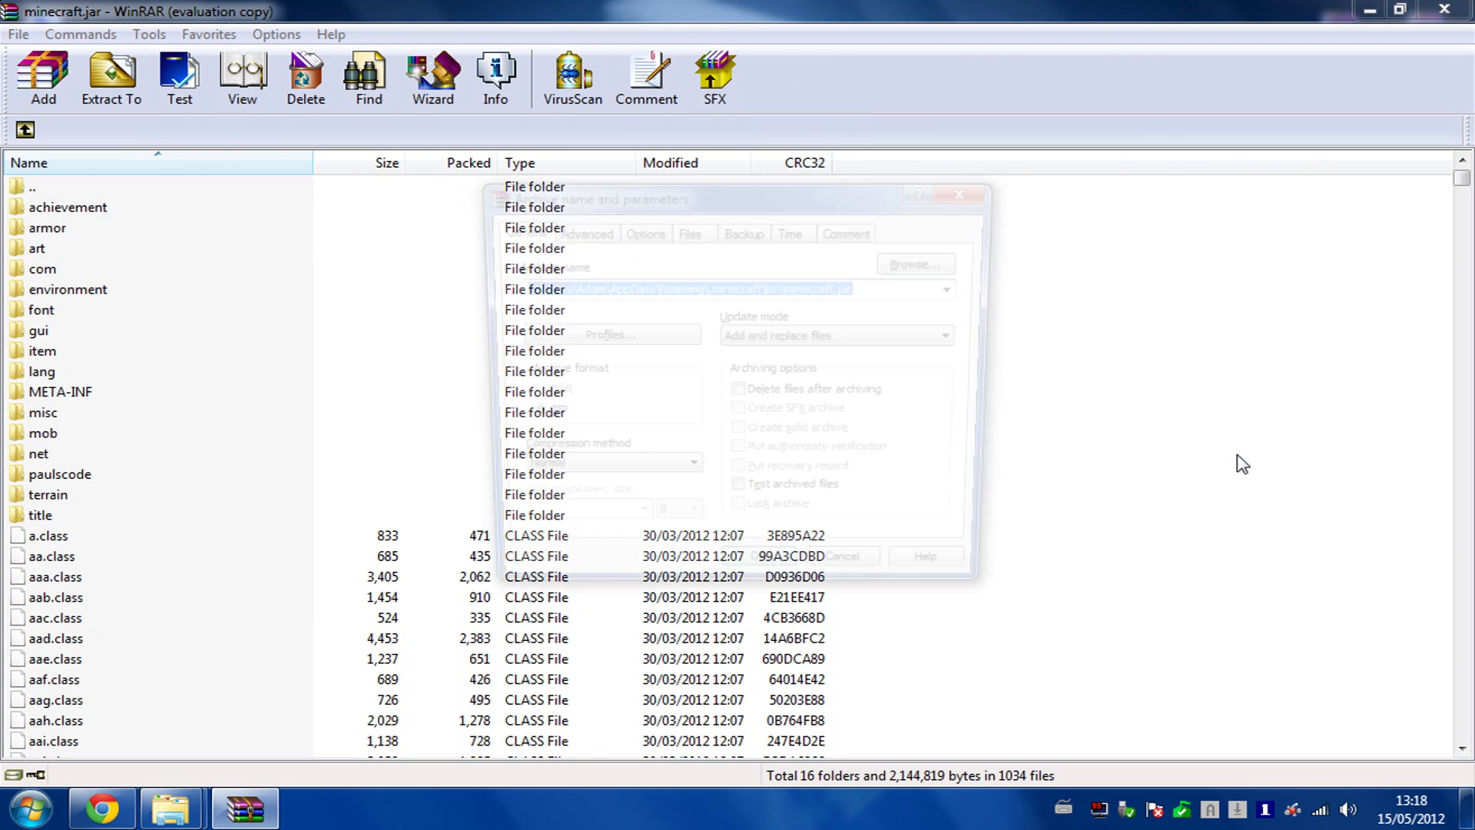
{"action": "key", "text": "alt+a"}
{"action": "left_click", "coordinate": [790, 584]}
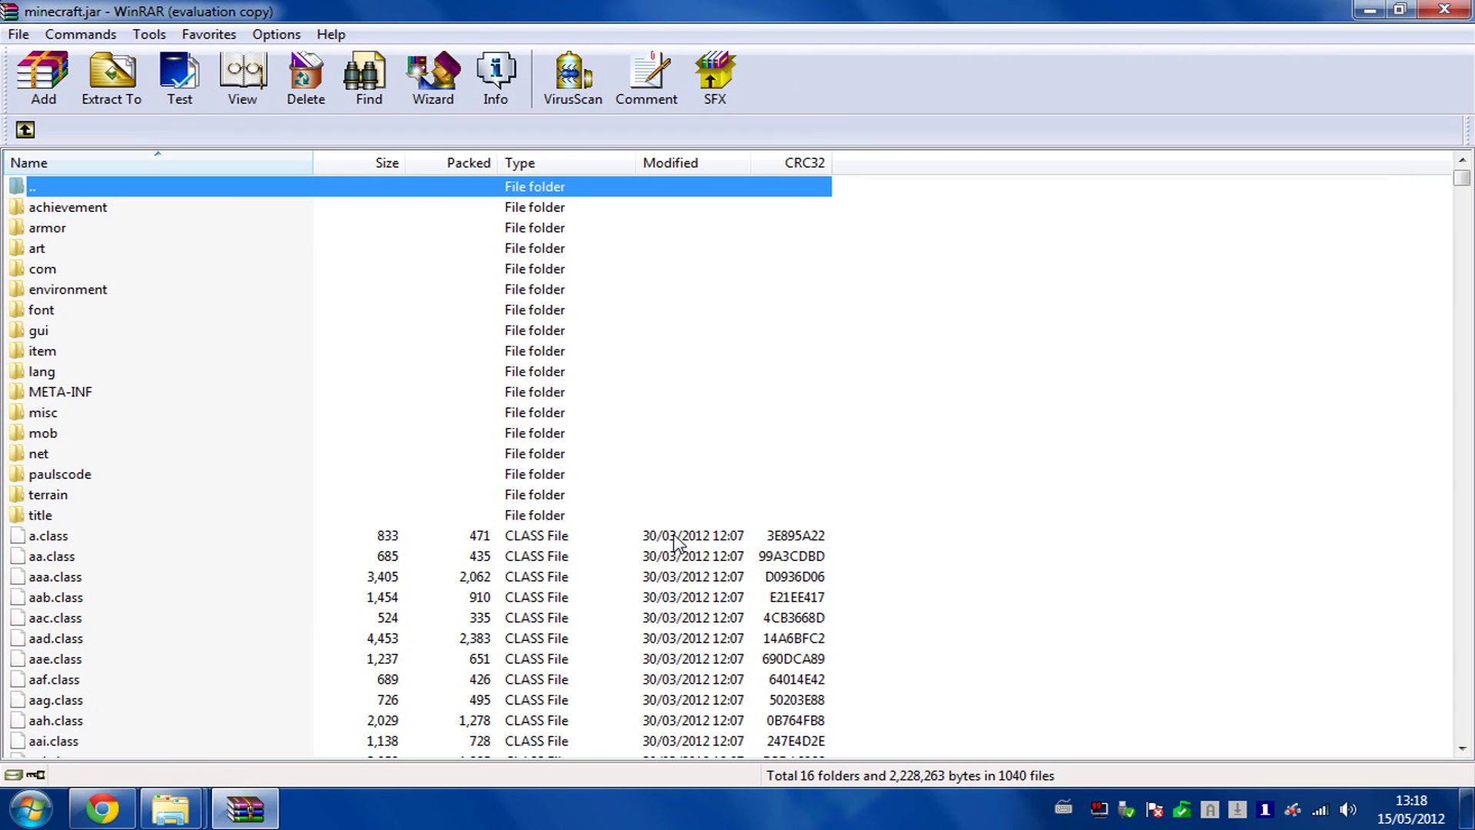
Delete the META-INF folder from minecraft.jar and close the archive and both folder windows.
{"action": "left_click", "coordinate": [31, 398]}
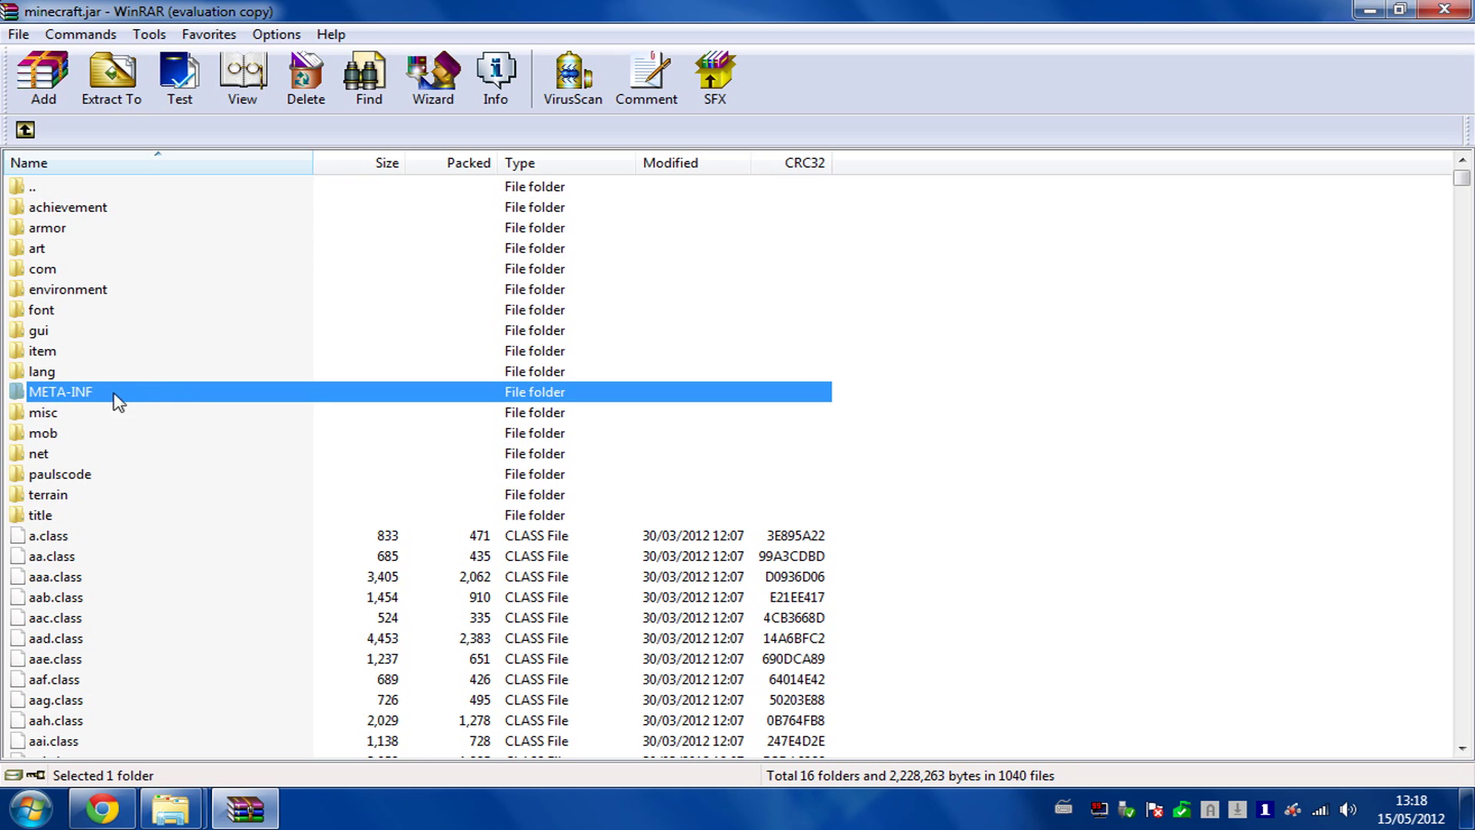
{"action": "key", "text": "Delete"}
{"action": "key", "text": "Return"}
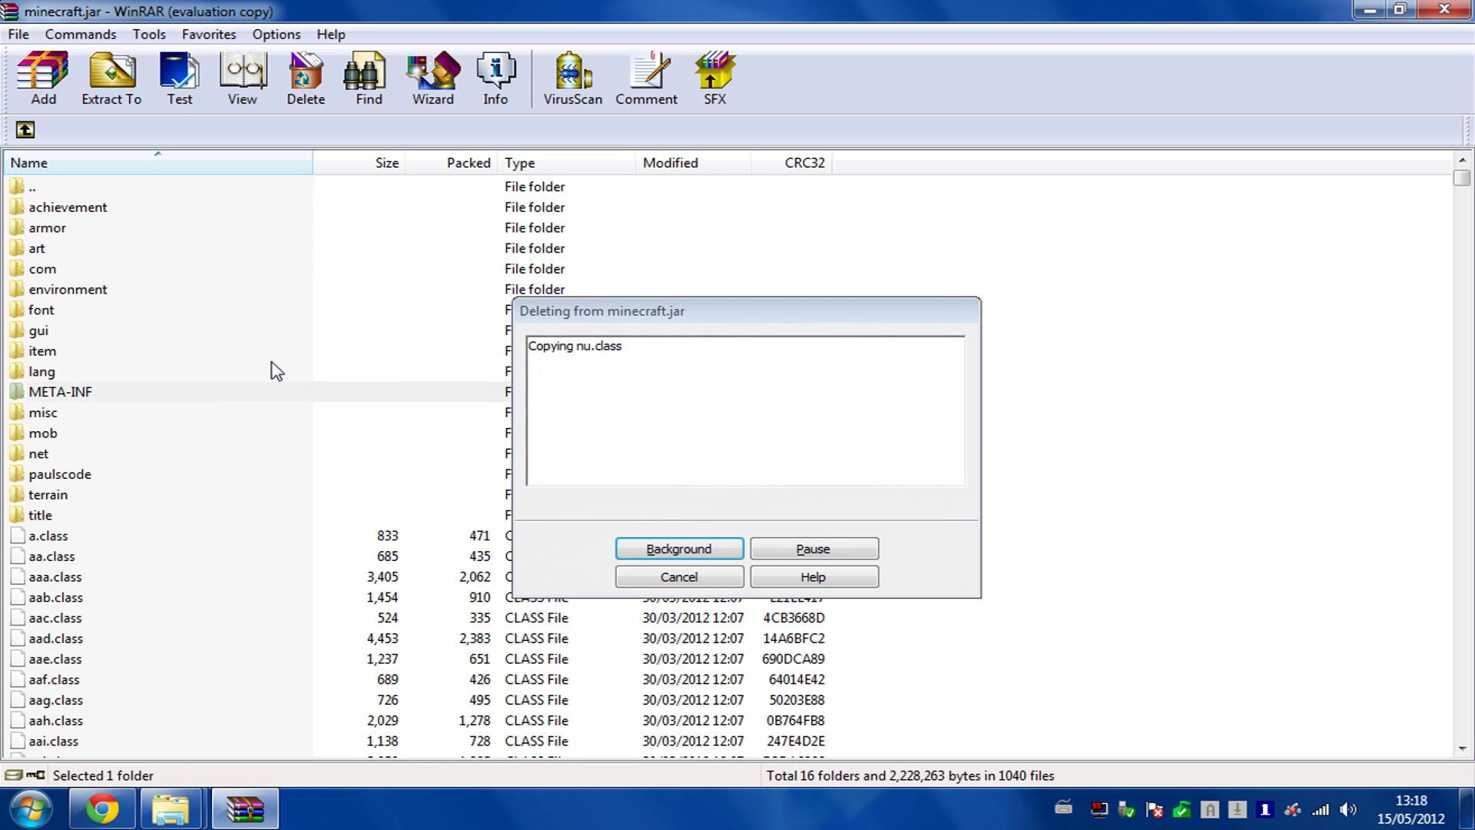
{"action": "left_click", "coordinate": [1444, 9]}
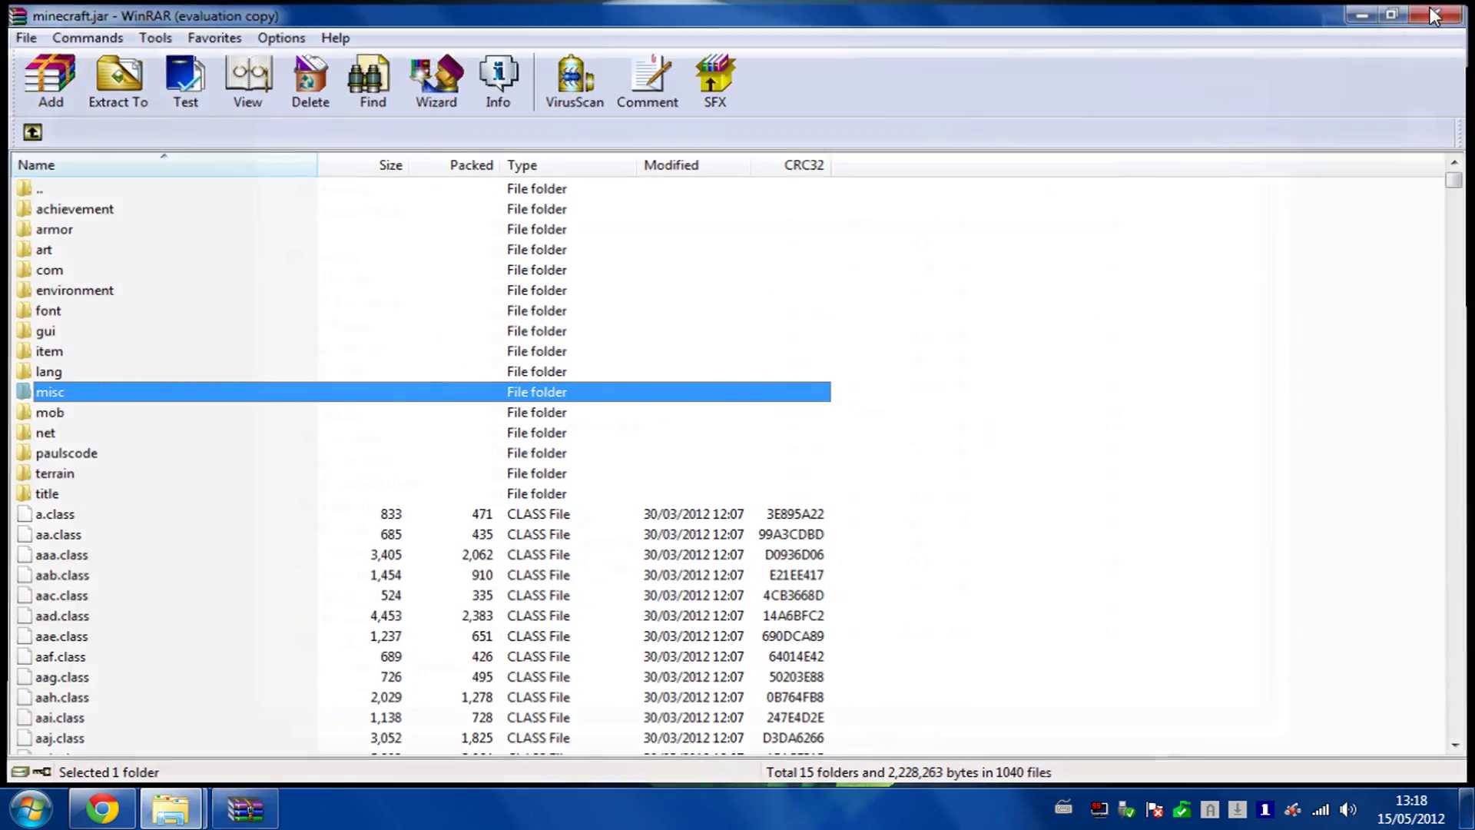
{"action": "left_click", "coordinate": [1239, 92]}
{"action": "left_click", "coordinate": [1279, 127]}
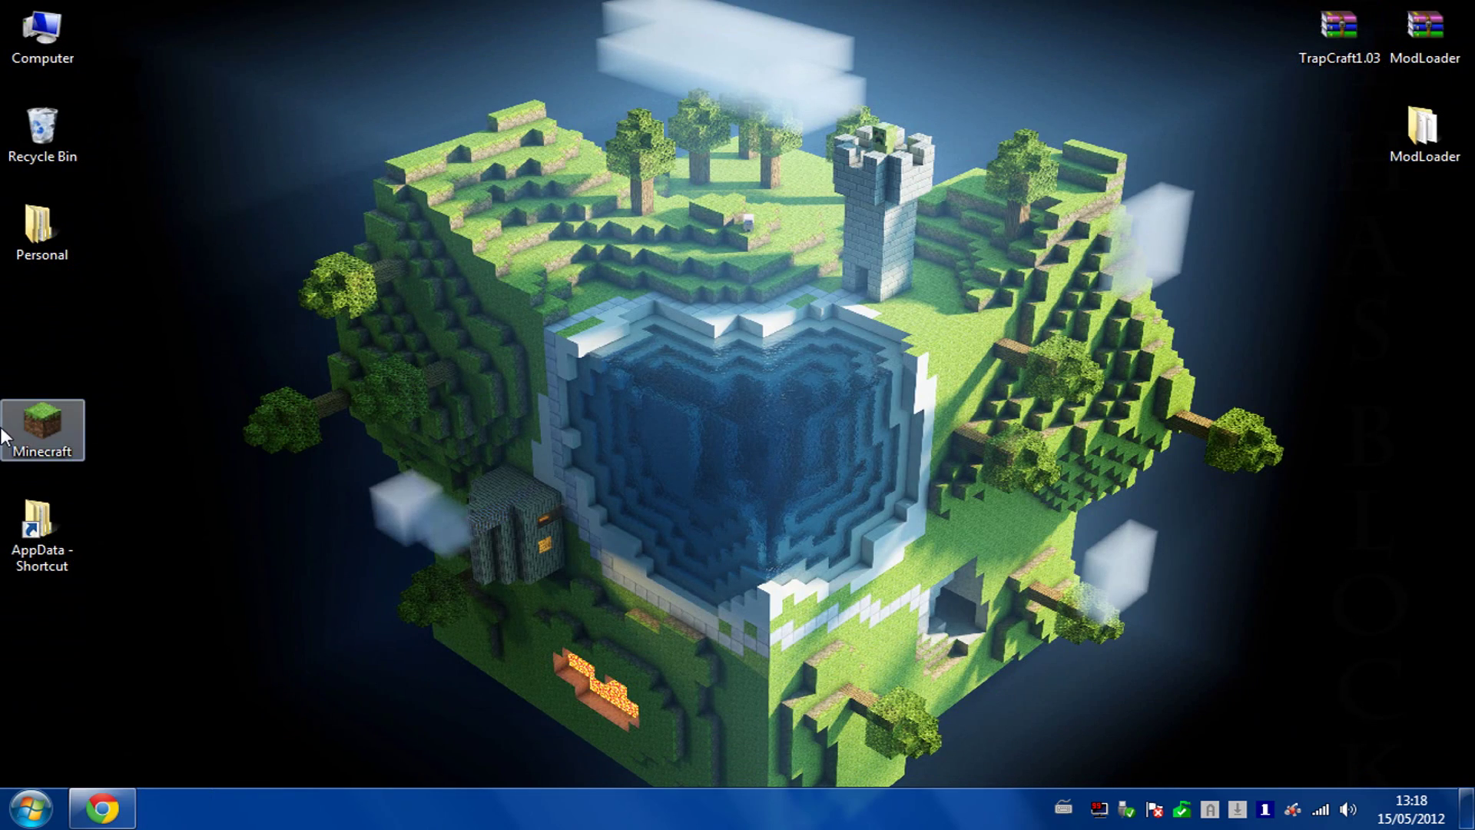
Launch Minecraft from the desktop and log in with the account password.
{"action": "left_click", "coordinate": [23, 434]}
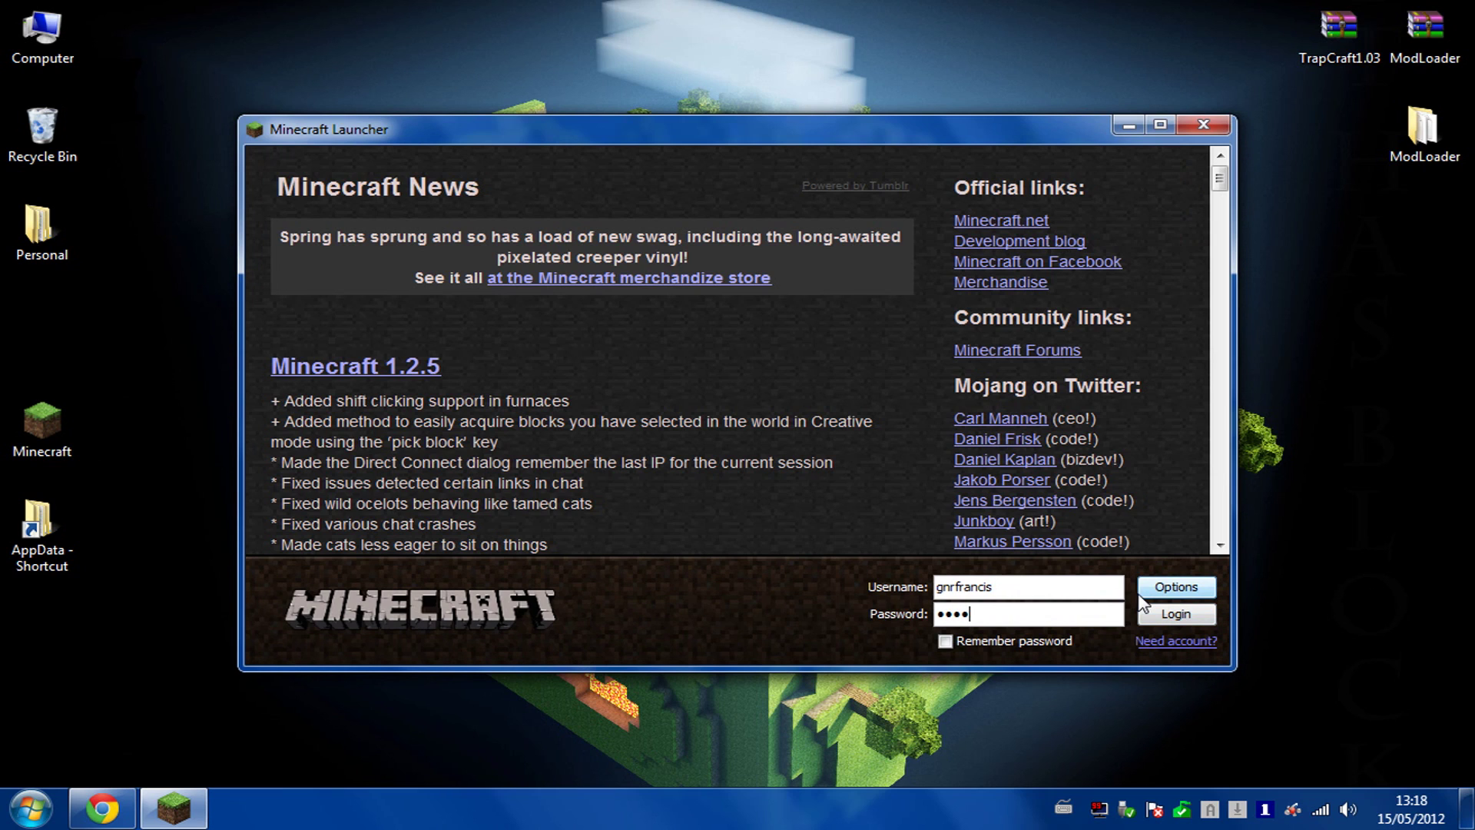
{"action": "key", "text": "Return"}
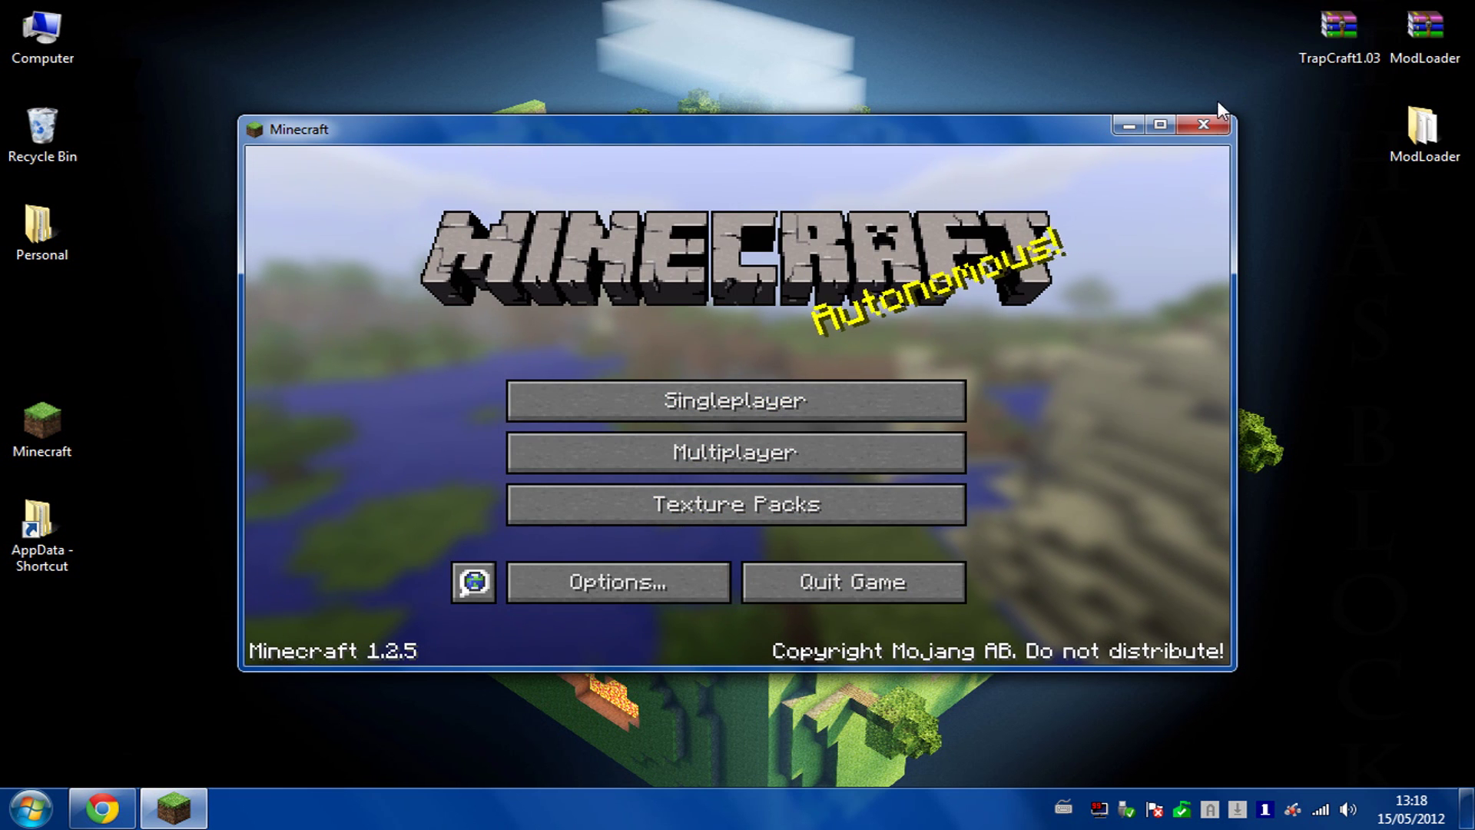
Close Minecraft and open the .minecraft folder inside AppData's Roaming folder.
{"action": "left_click", "coordinate": [1203, 125]}
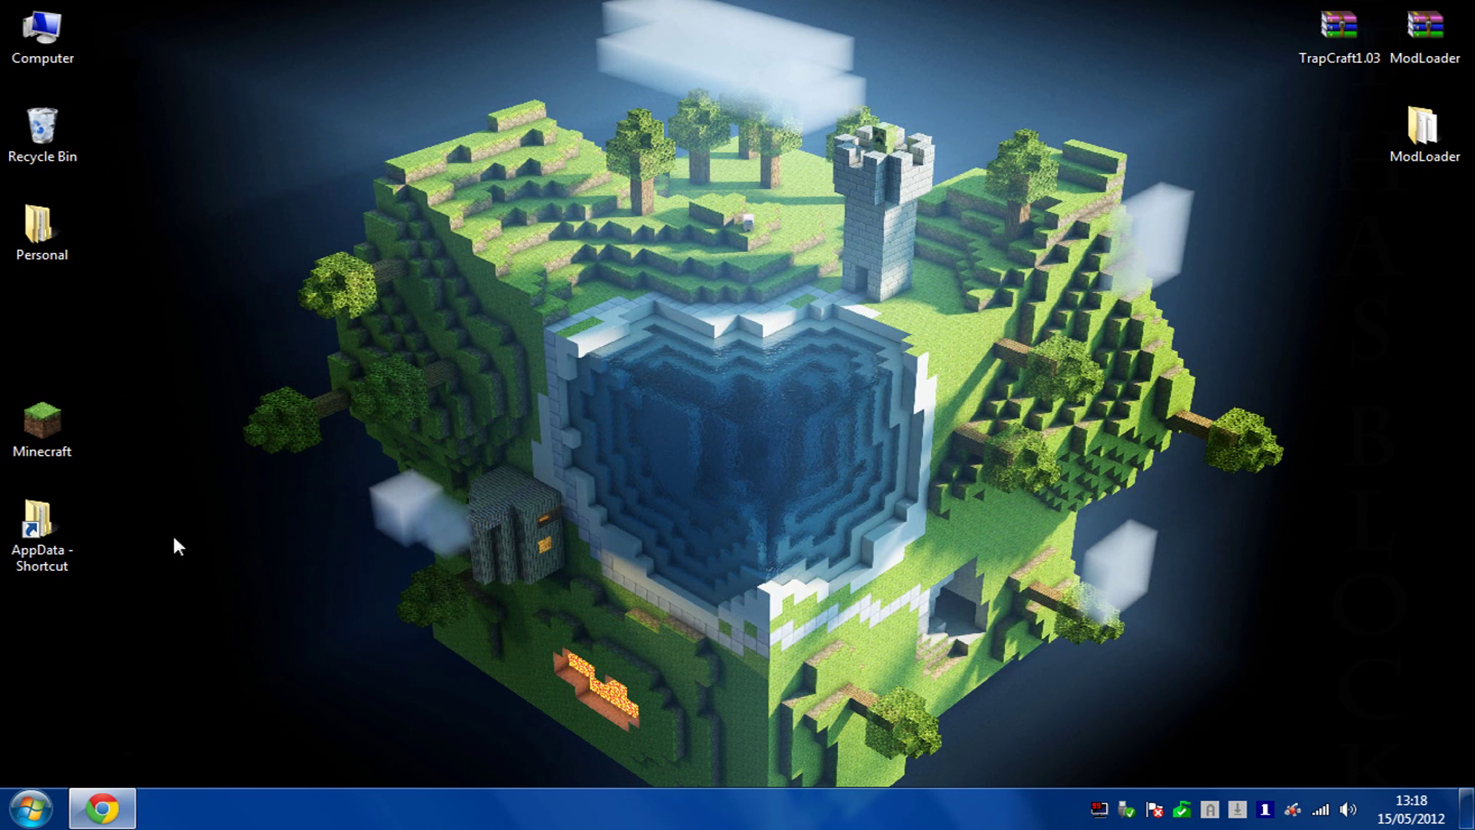
{"action": "double_click", "coordinate": [24, 573]}
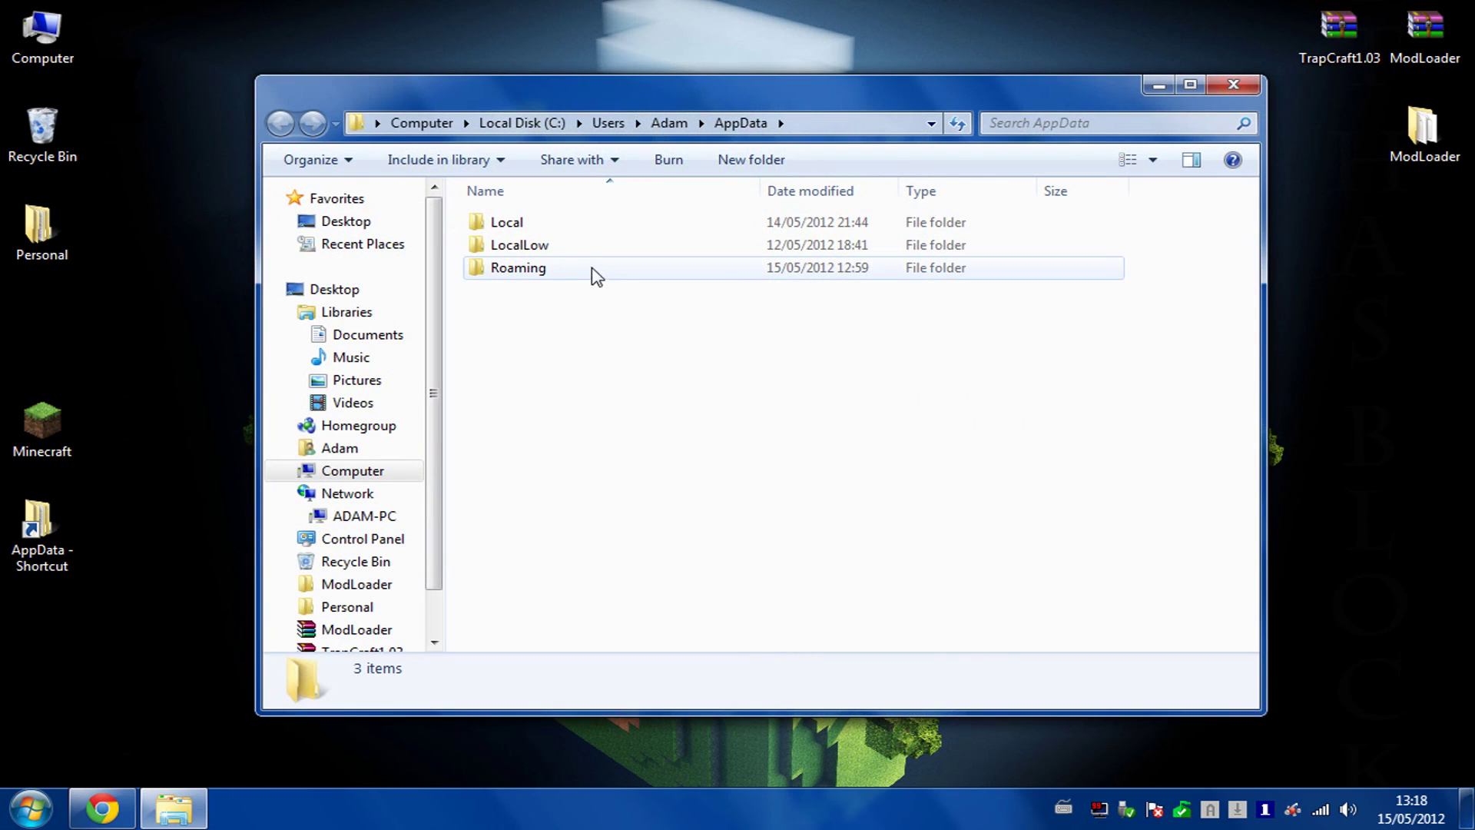
{"action": "double_click", "coordinate": [572, 270]}
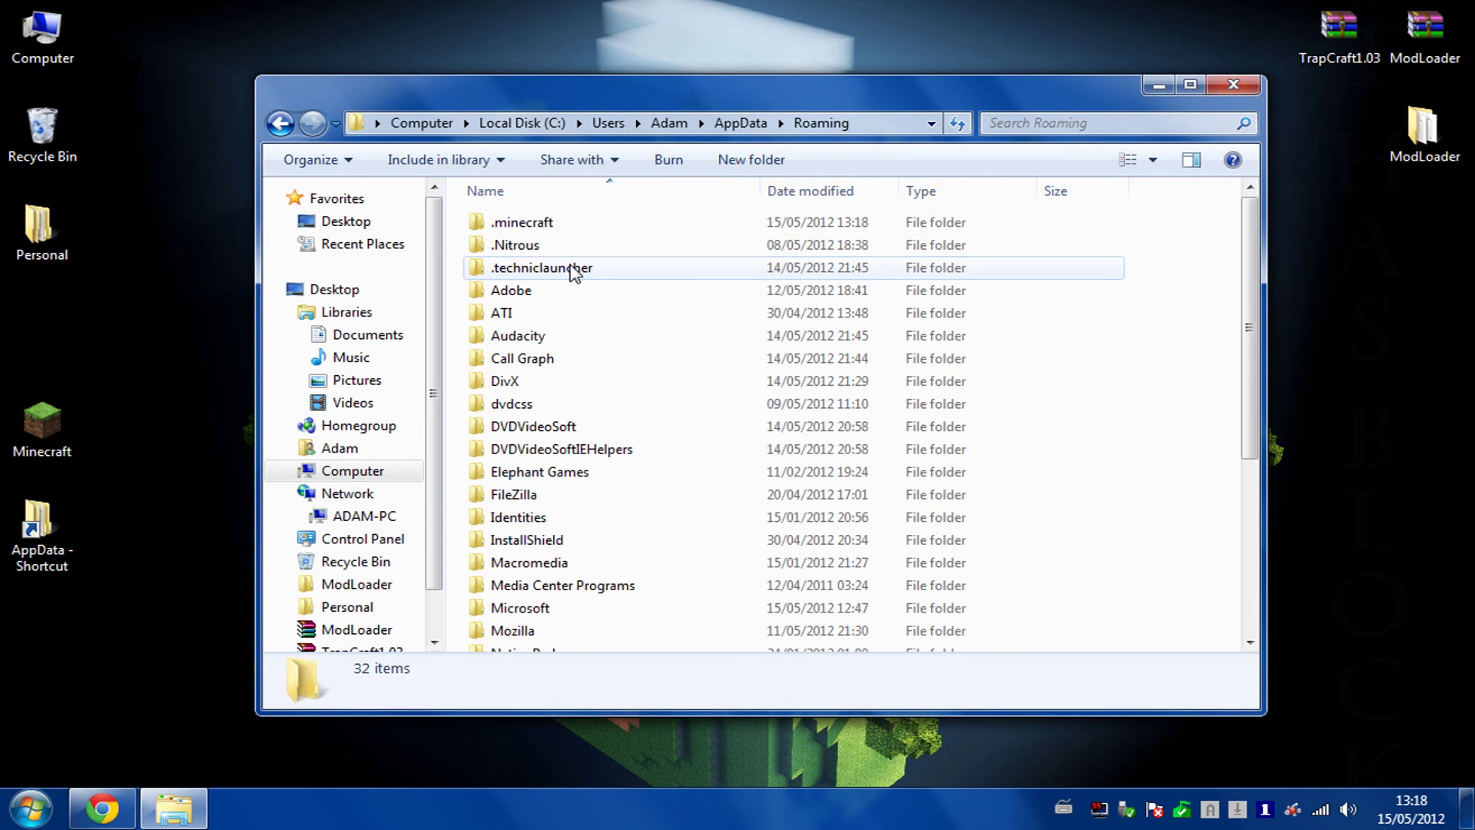
{"action": "double_click", "coordinate": [570, 224]}
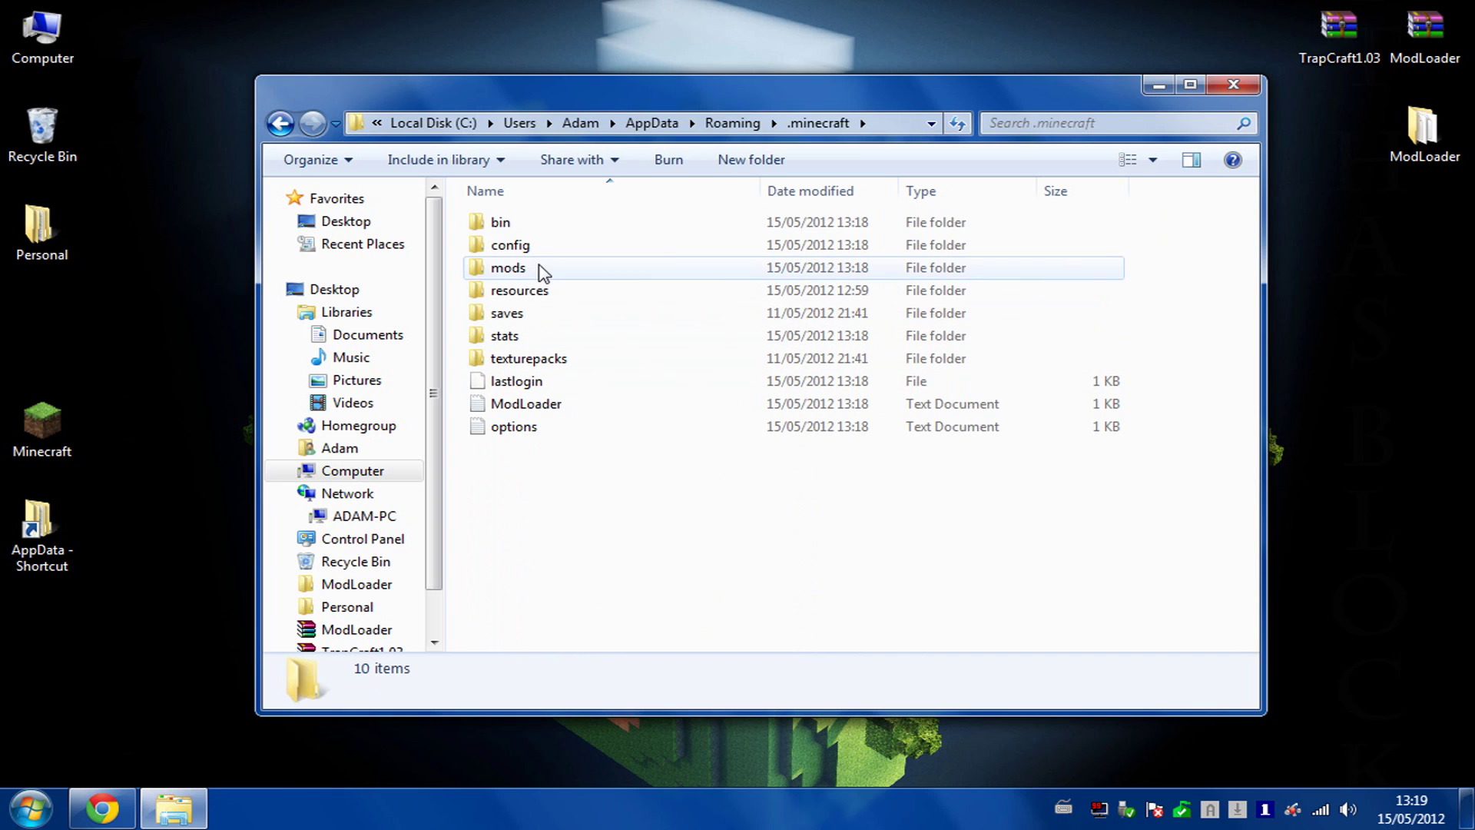
Copy the TrapCraft1.03 archive from the desktop into the .minecraft mods folder and close the folder window.
{"action": "left_click", "coordinate": [1356, 34]}
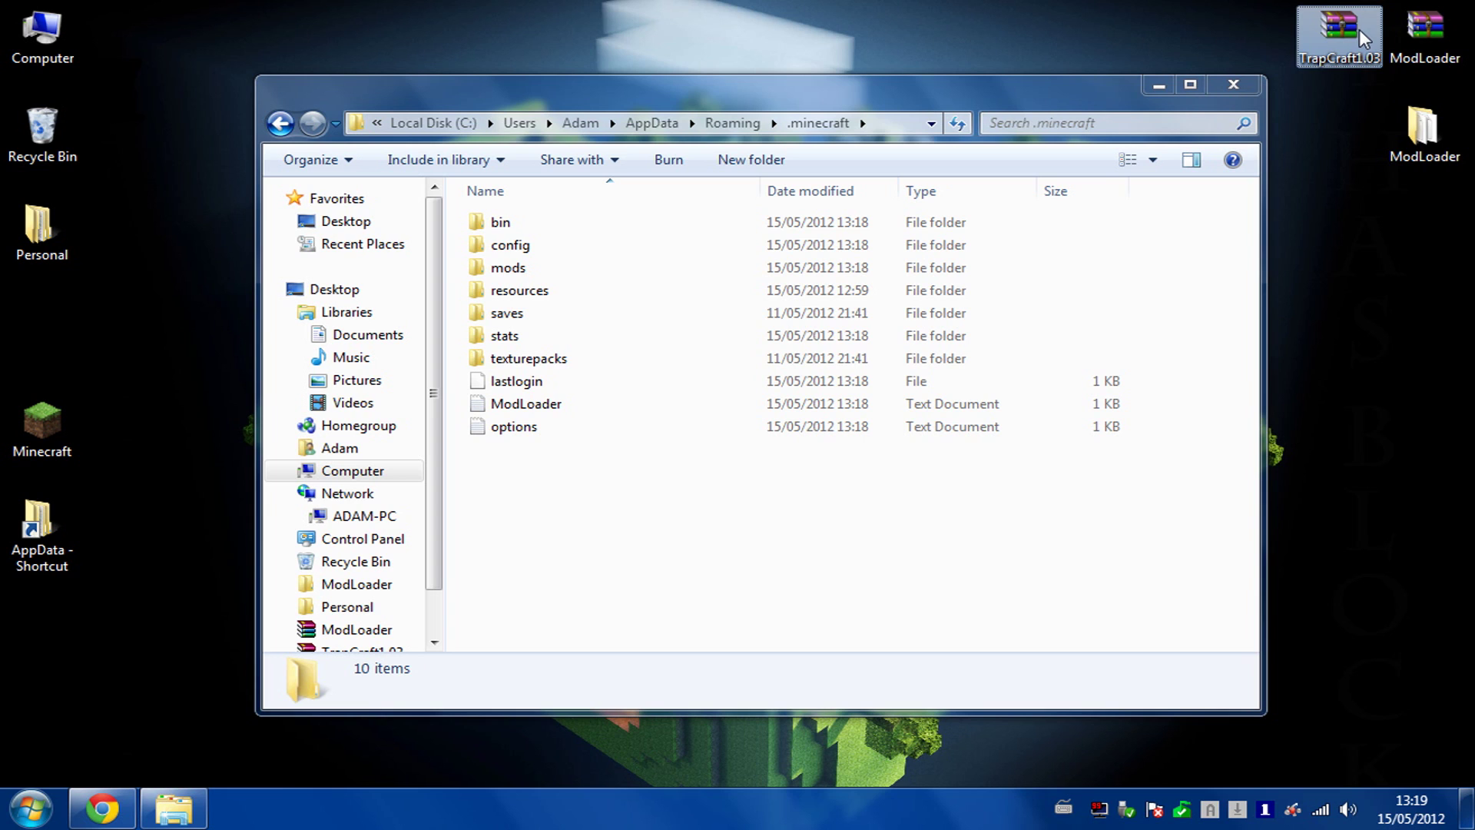
{"action": "double_click", "coordinate": [568, 268]}
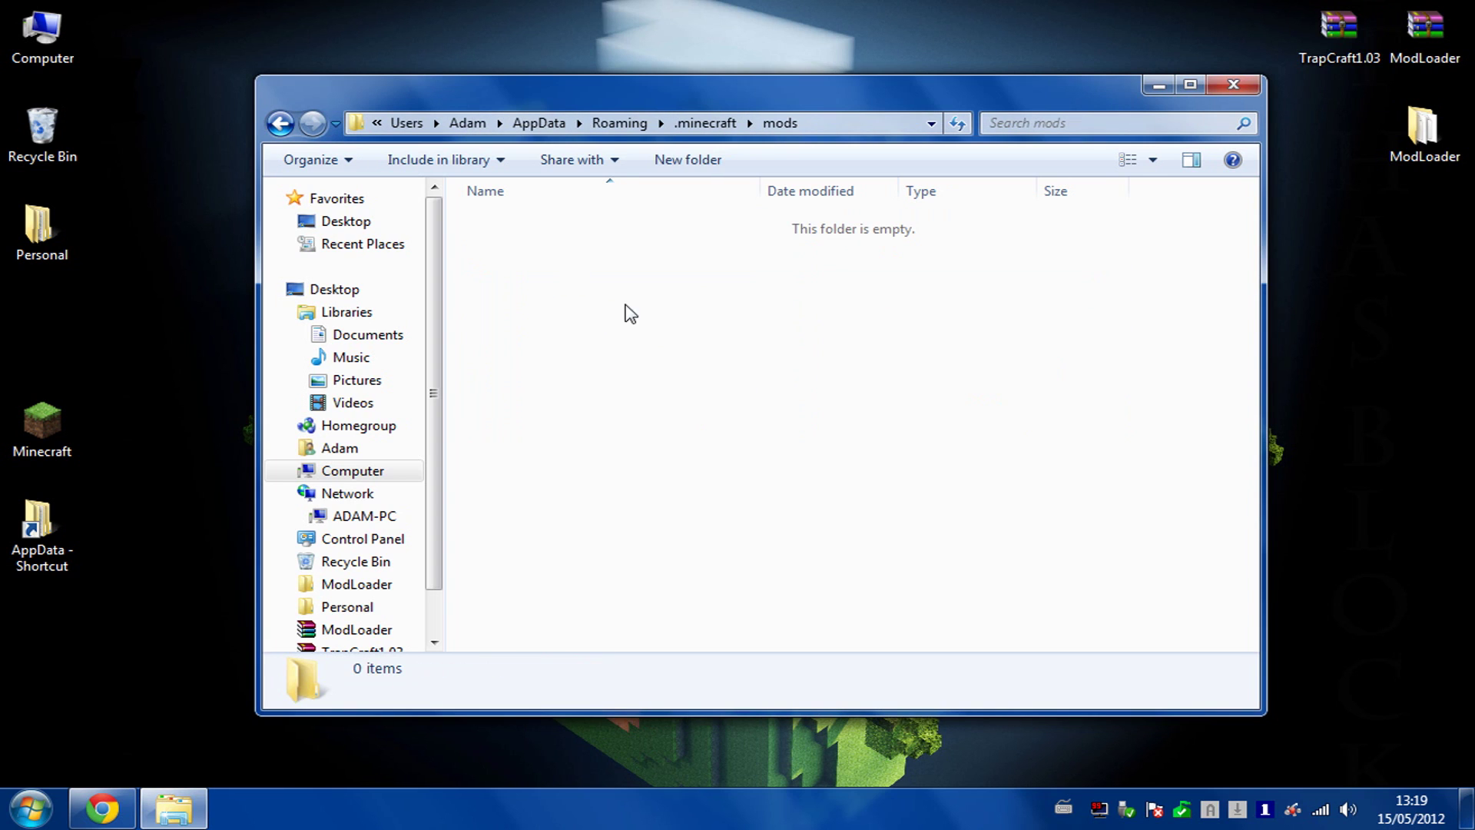
{"action": "key", "text": "ctrl+v"}
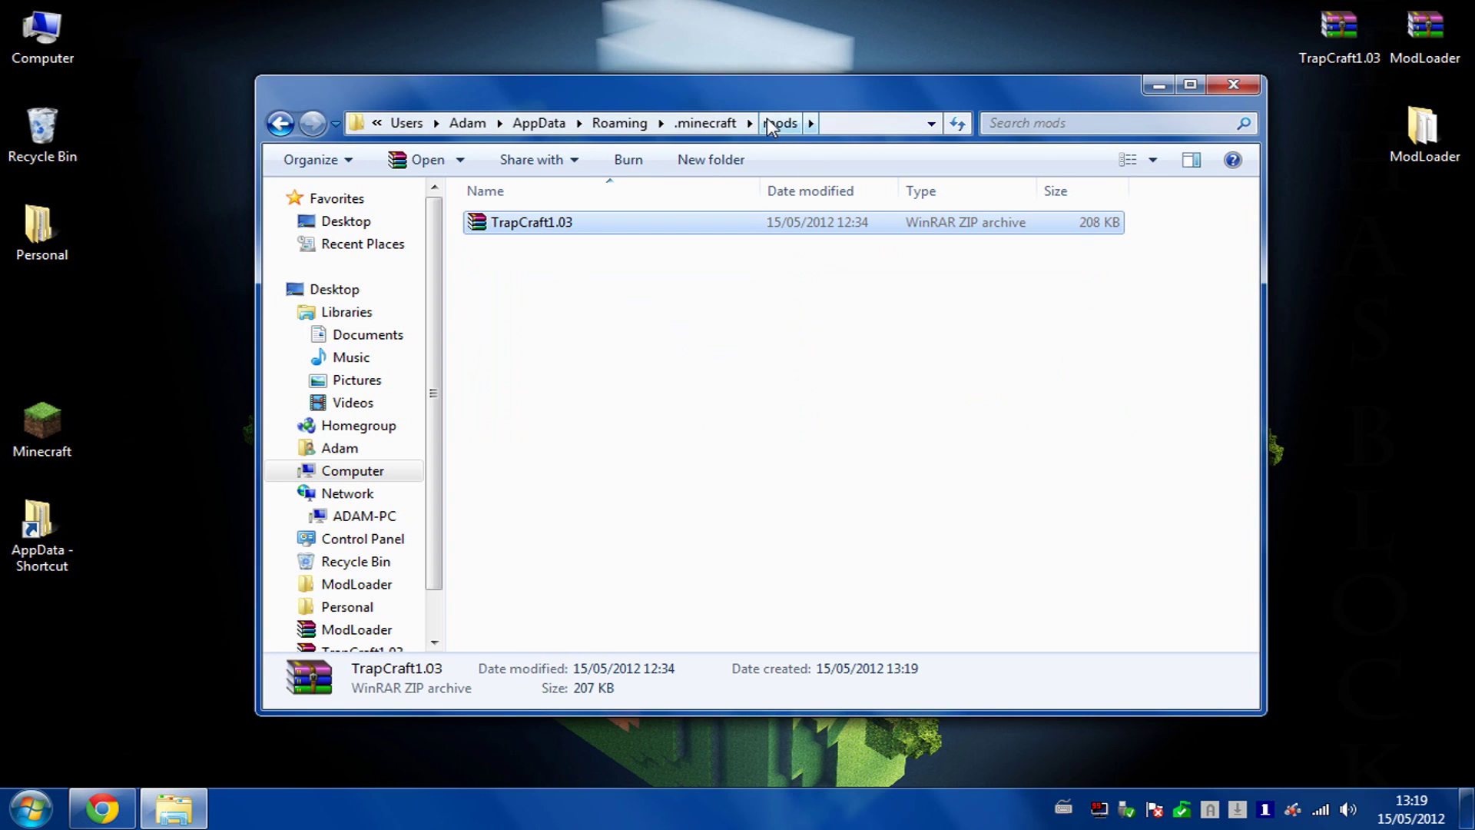
{"action": "left_click", "coordinate": [701, 369]}
{"action": "left_click", "coordinate": [1231, 84]}
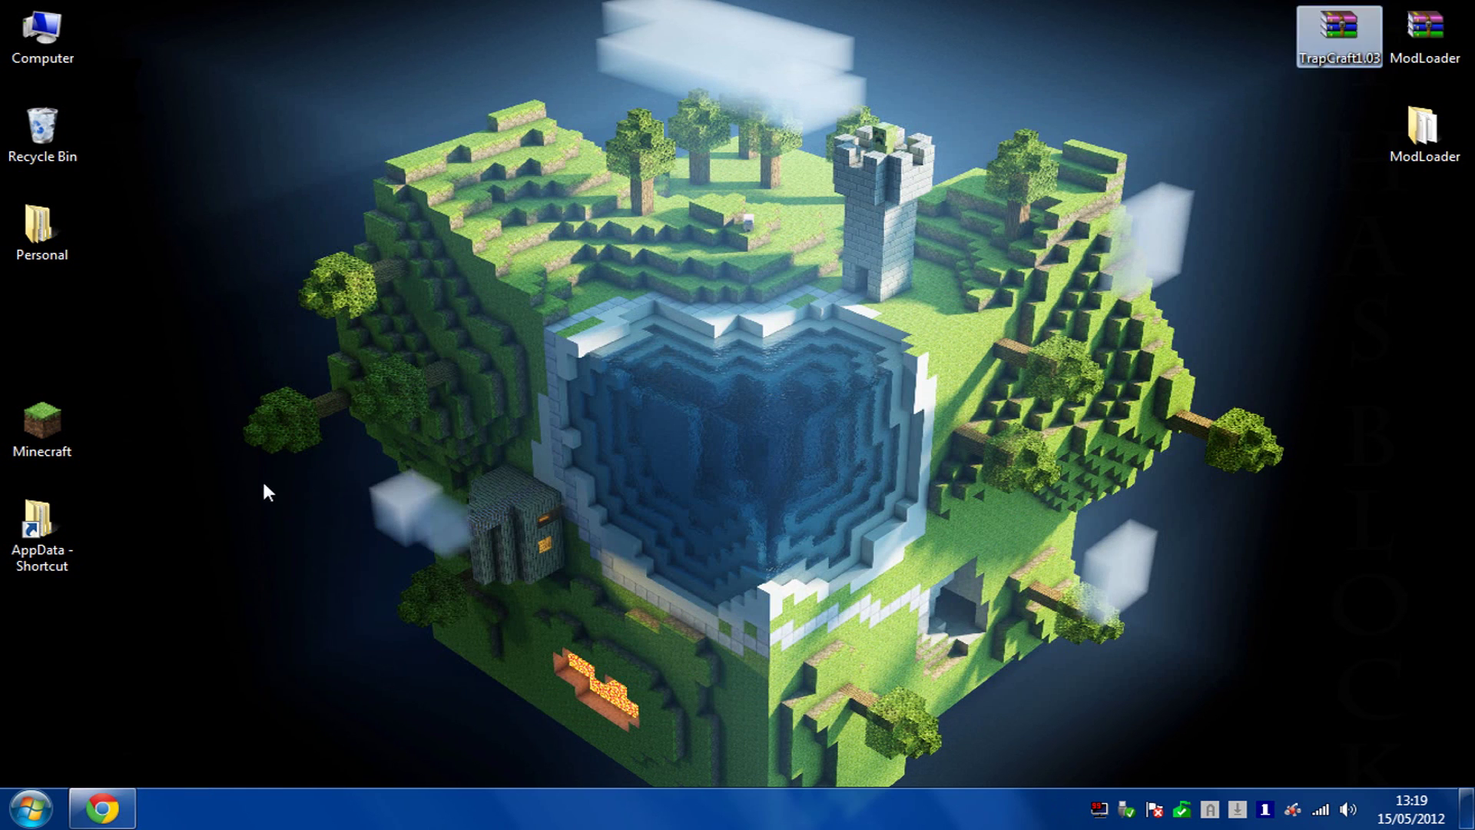
Launch Minecraft again from the desktop and log in with the account password.
{"action": "double_click", "coordinate": [53, 433]}
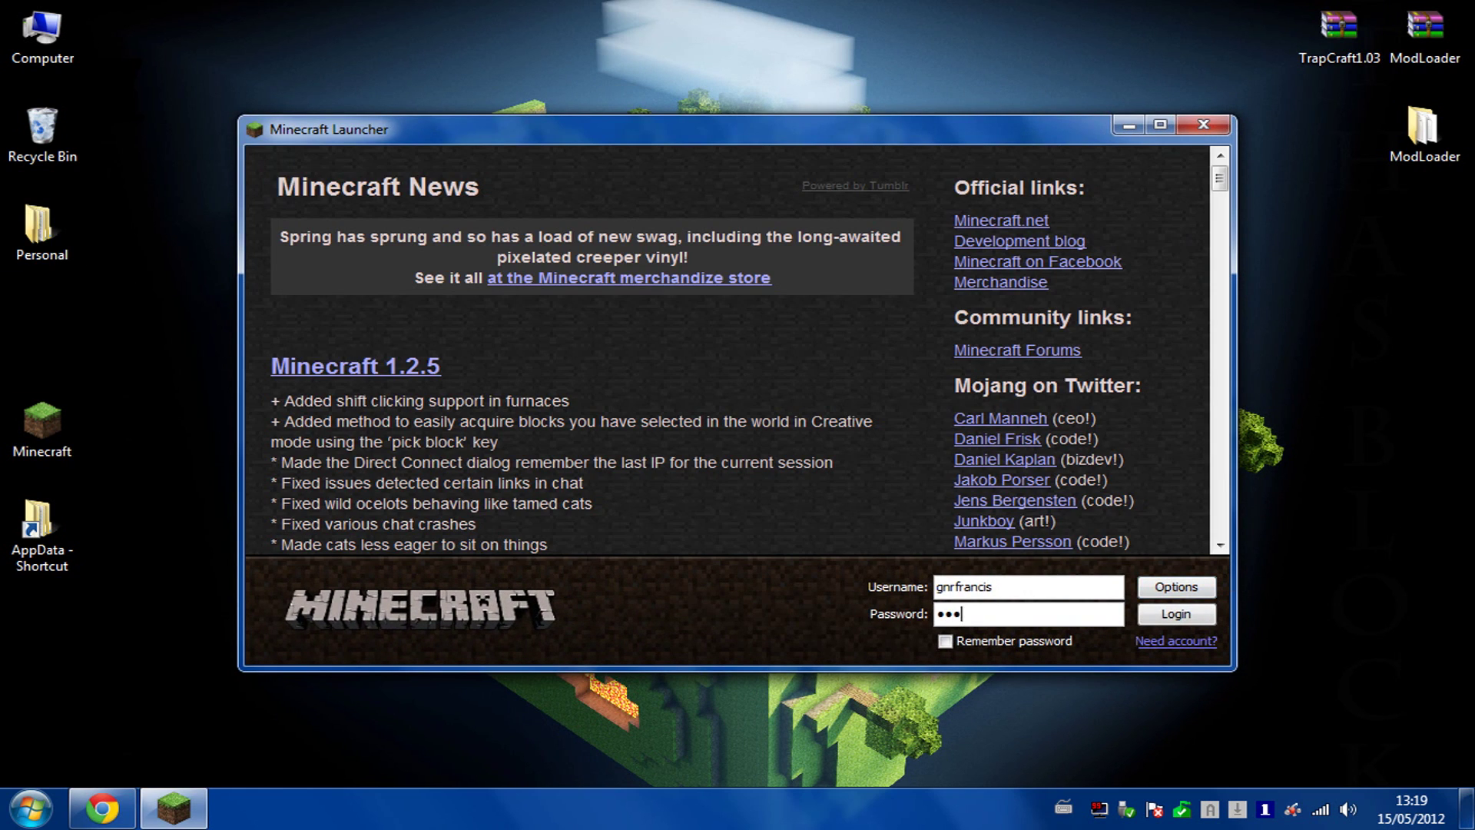
{"action": "key", "text": "Return"}
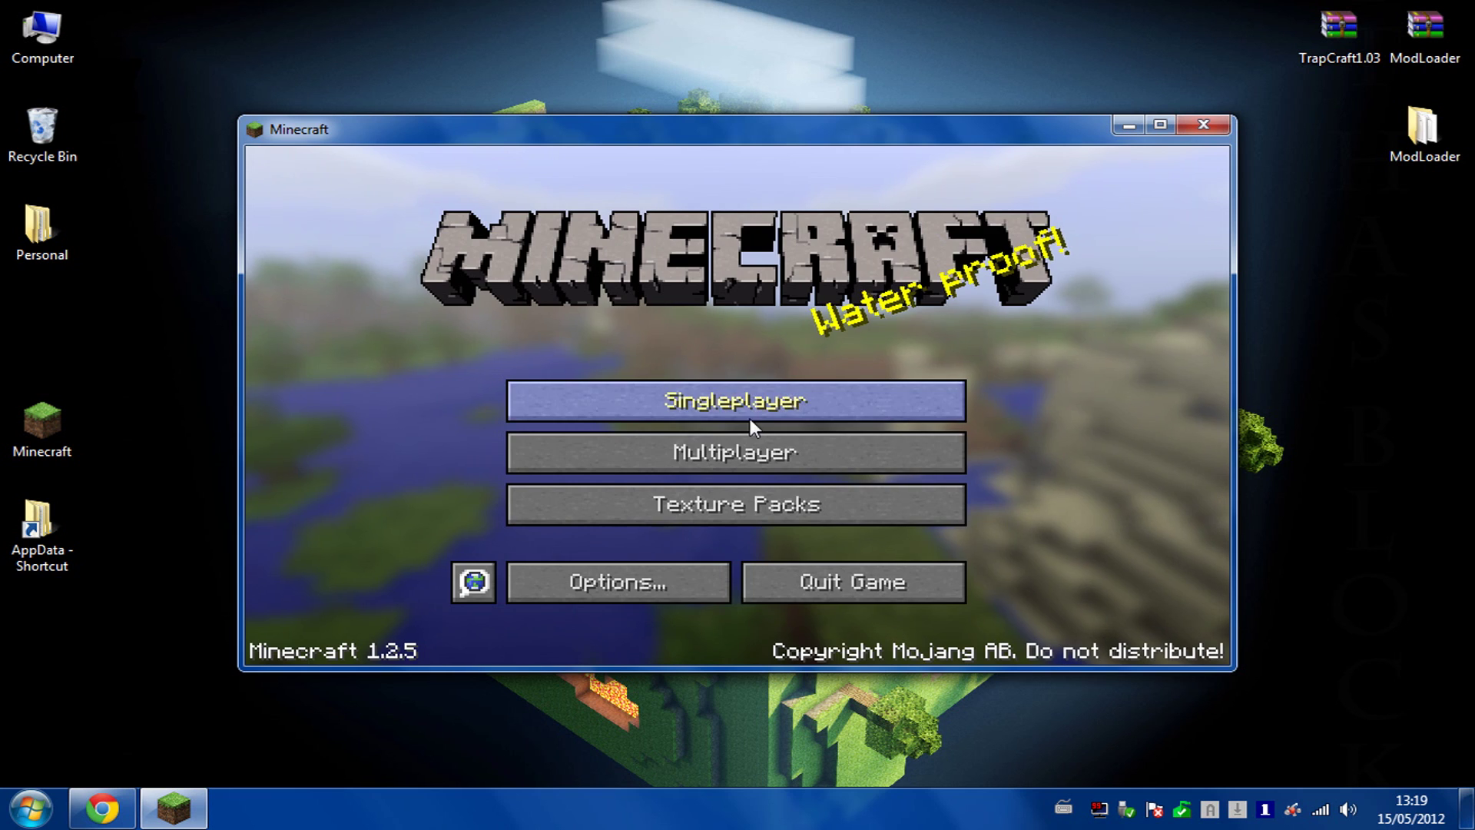
Create a singleplayer world named New World with the game mode set to Creative.
{"action": "left_click", "coordinate": [750, 415]}
{"action": "left_click", "coordinate": [812, 554]}
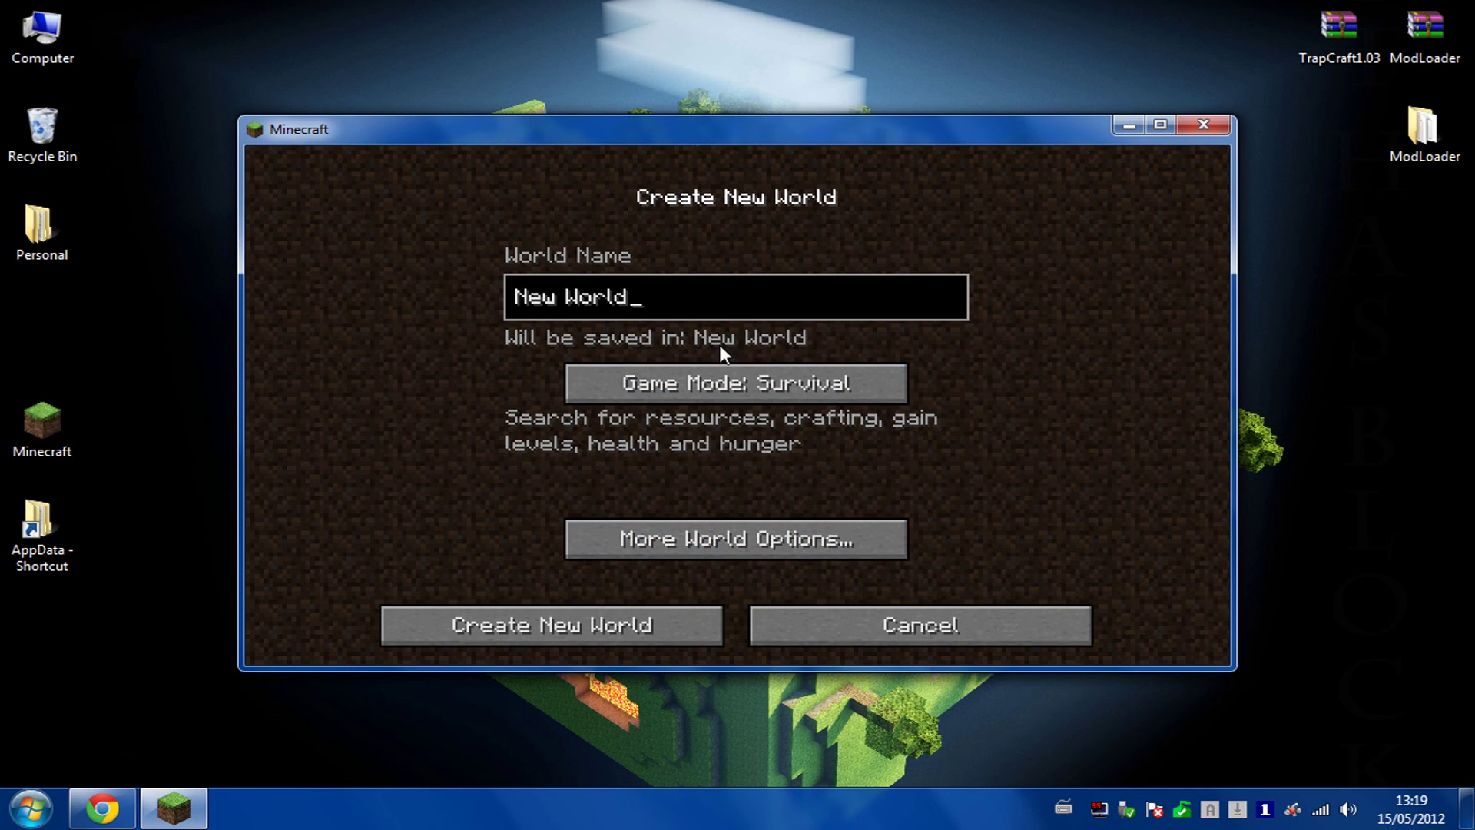
{"action": "left_click", "coordinate": [650, 375]}
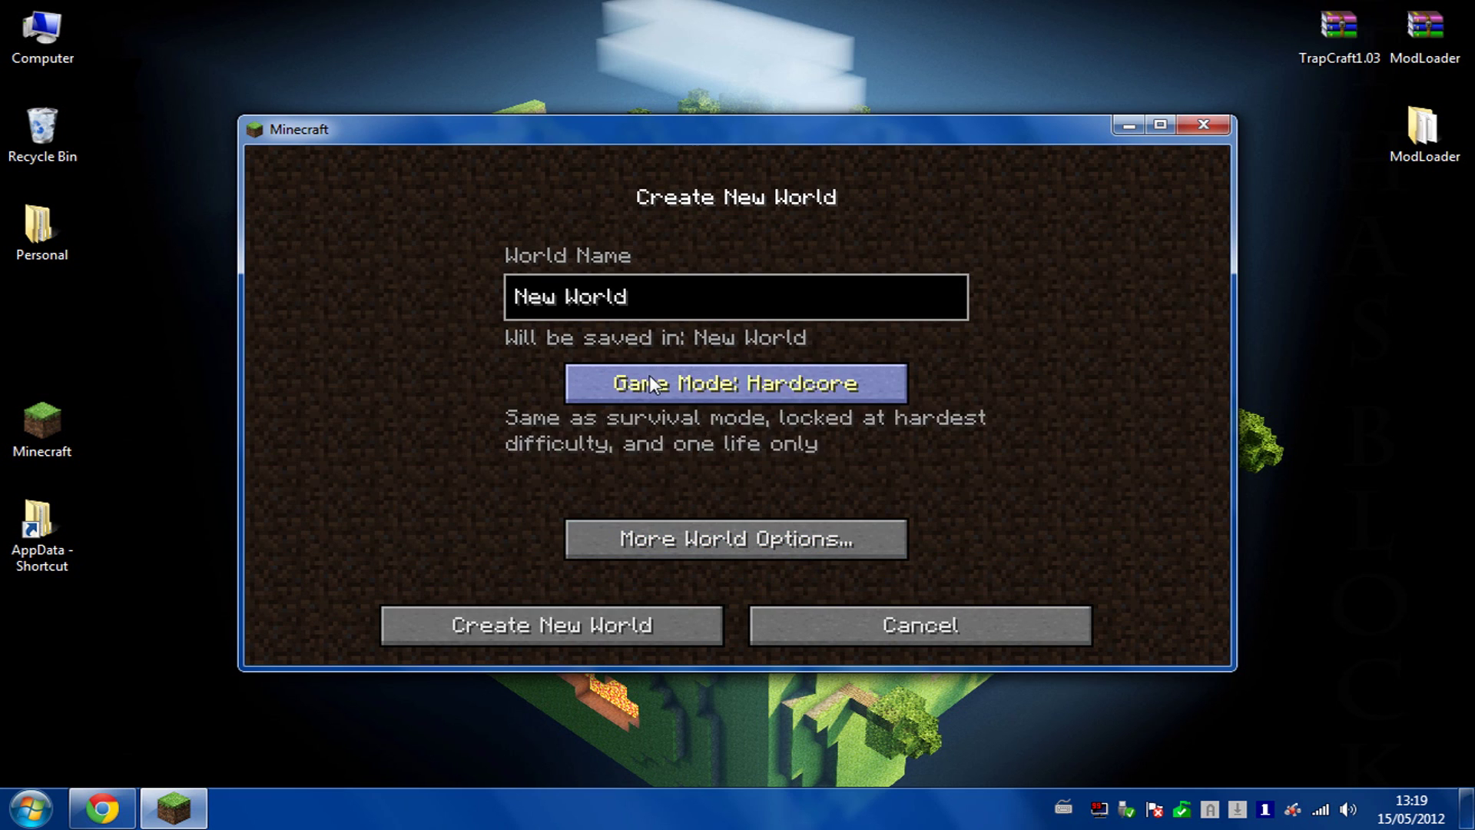
{"action": "left_click", "coordinate": [652, 375]}
{"action": "left_click", "coordinate": [651, 375]}
{"action": "left_click", "coordinate": [665, 373]}
{"action": "left_click", "coordinate": [665, 374]}
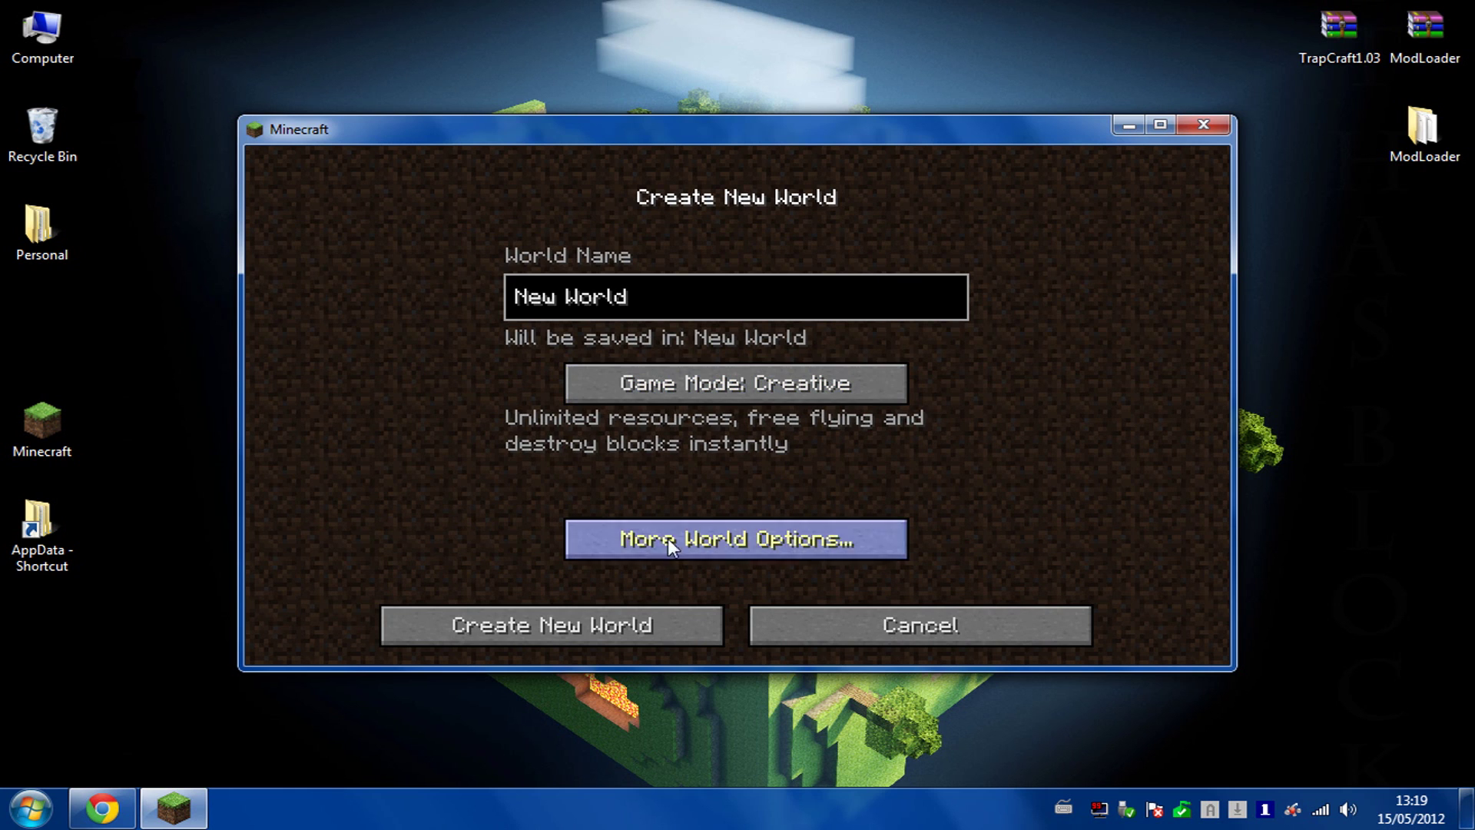
{"action": "left_click", "coordinate": [602, 625]}
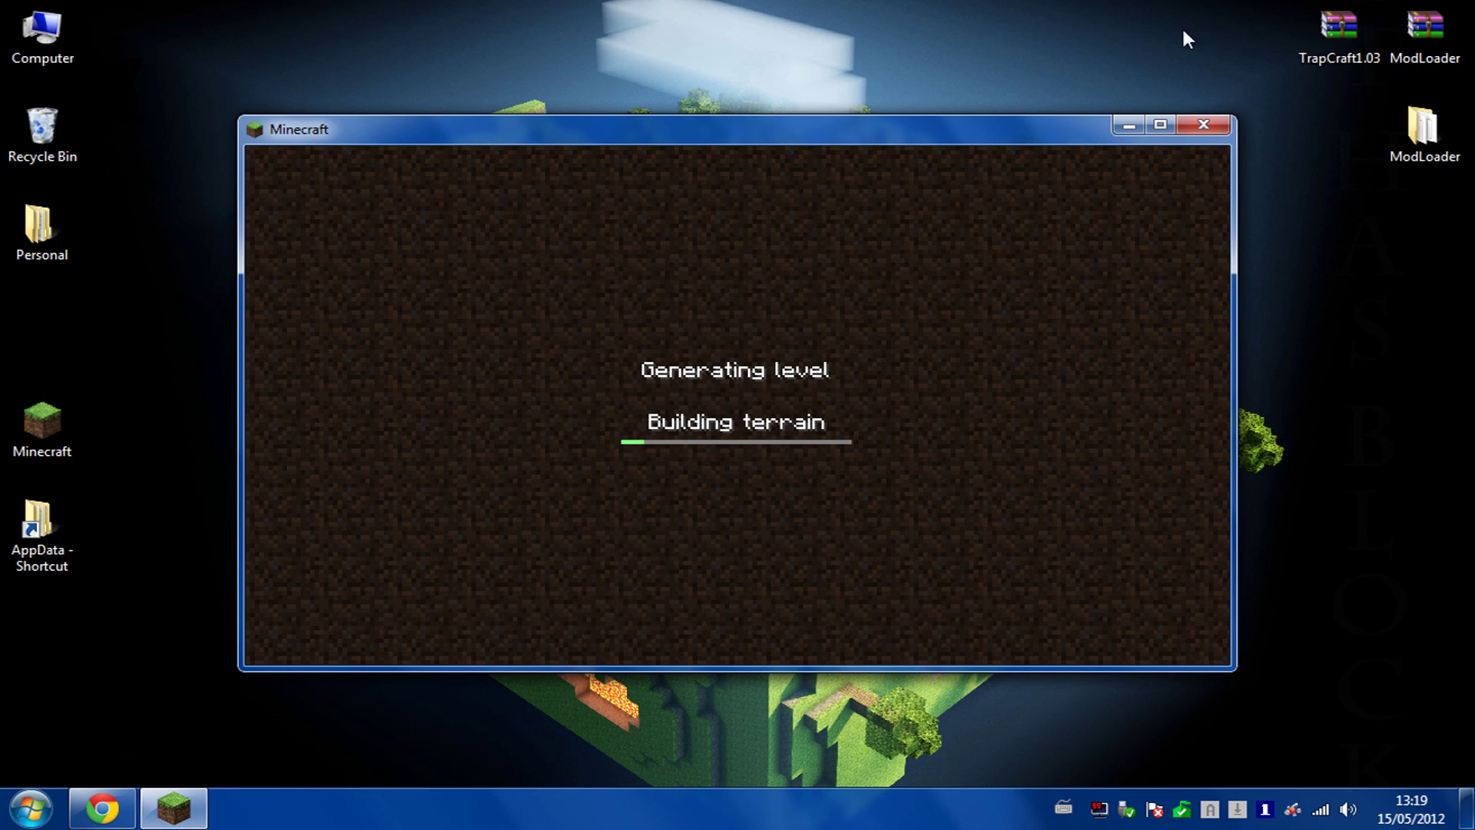
{"action": "left_click", "coordinate": [1161, 124]}
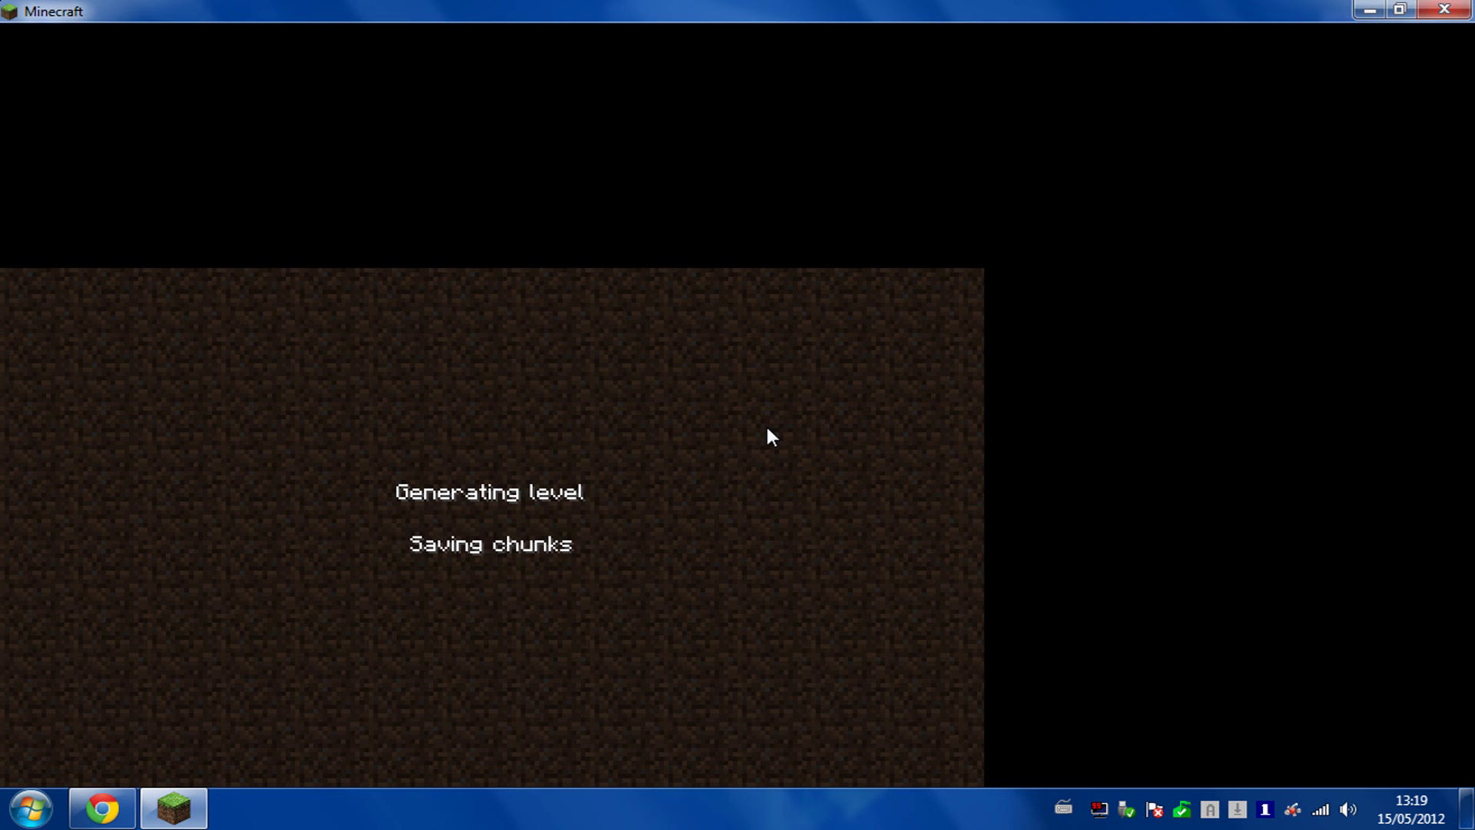
{"action": "left_click", "coordinate": [1398, 11]}
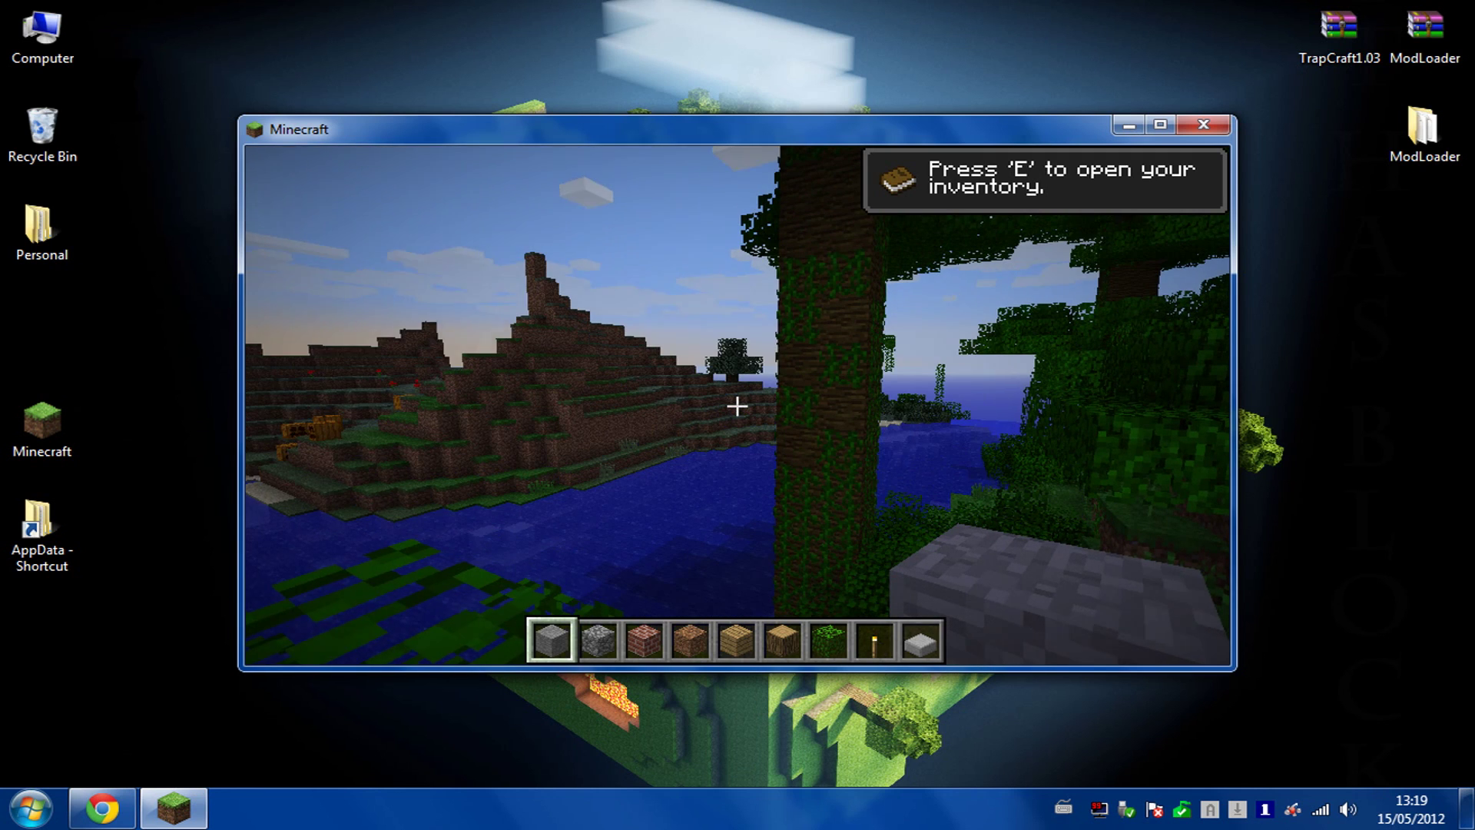
Open the creative inventory and look through the whole item list for the items added by TrapCraft.
{"action": "key", "text": "e"}
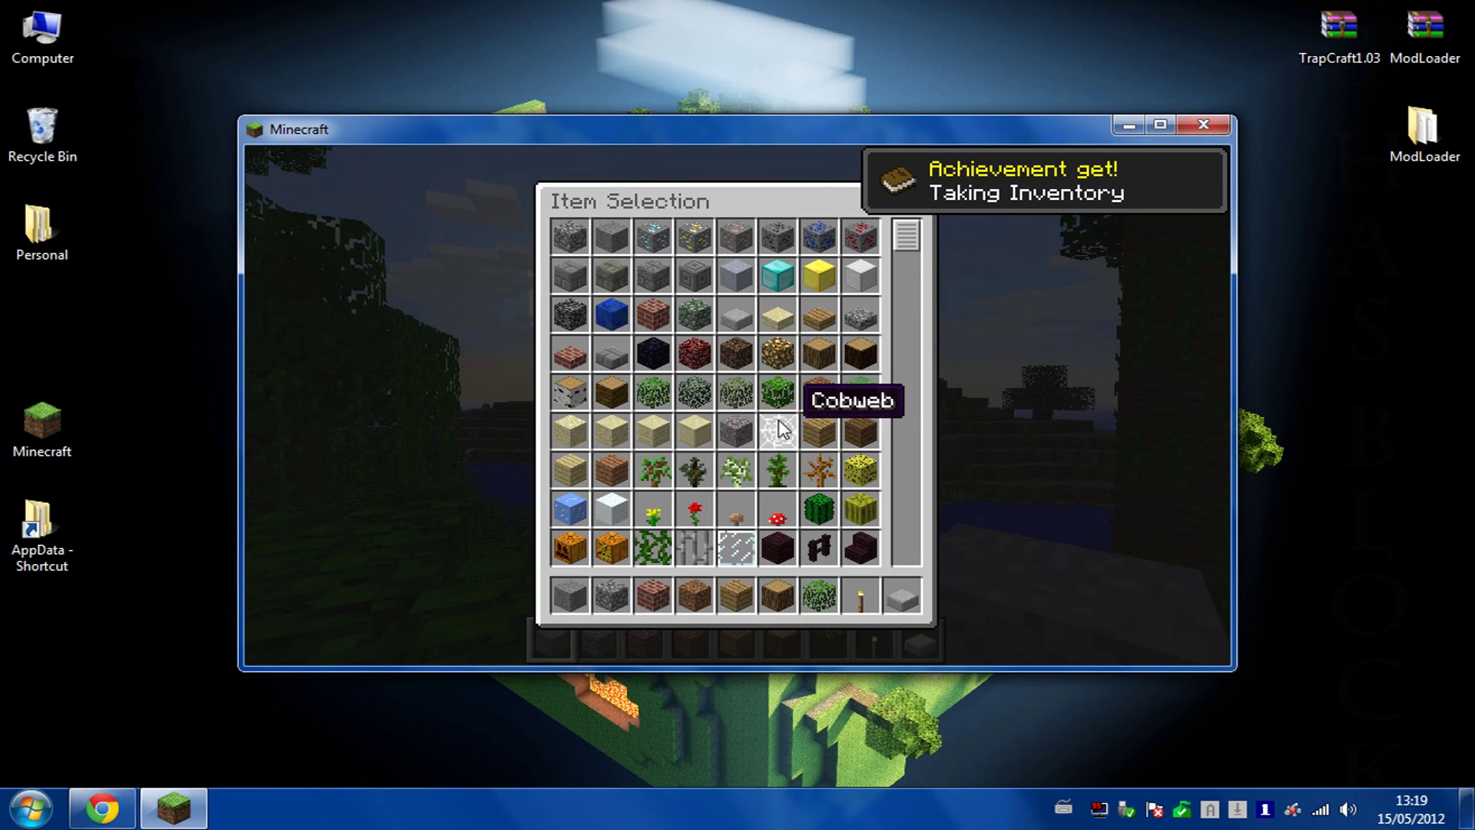
{"action": "scroll", "coordinate": [768, 409], "scroll_direction": "down", "scroll_amount": 5}
{"action": "scroll", "coordinate": [791, 419], "scroll_direction": "down", "scroll_amount": 10}
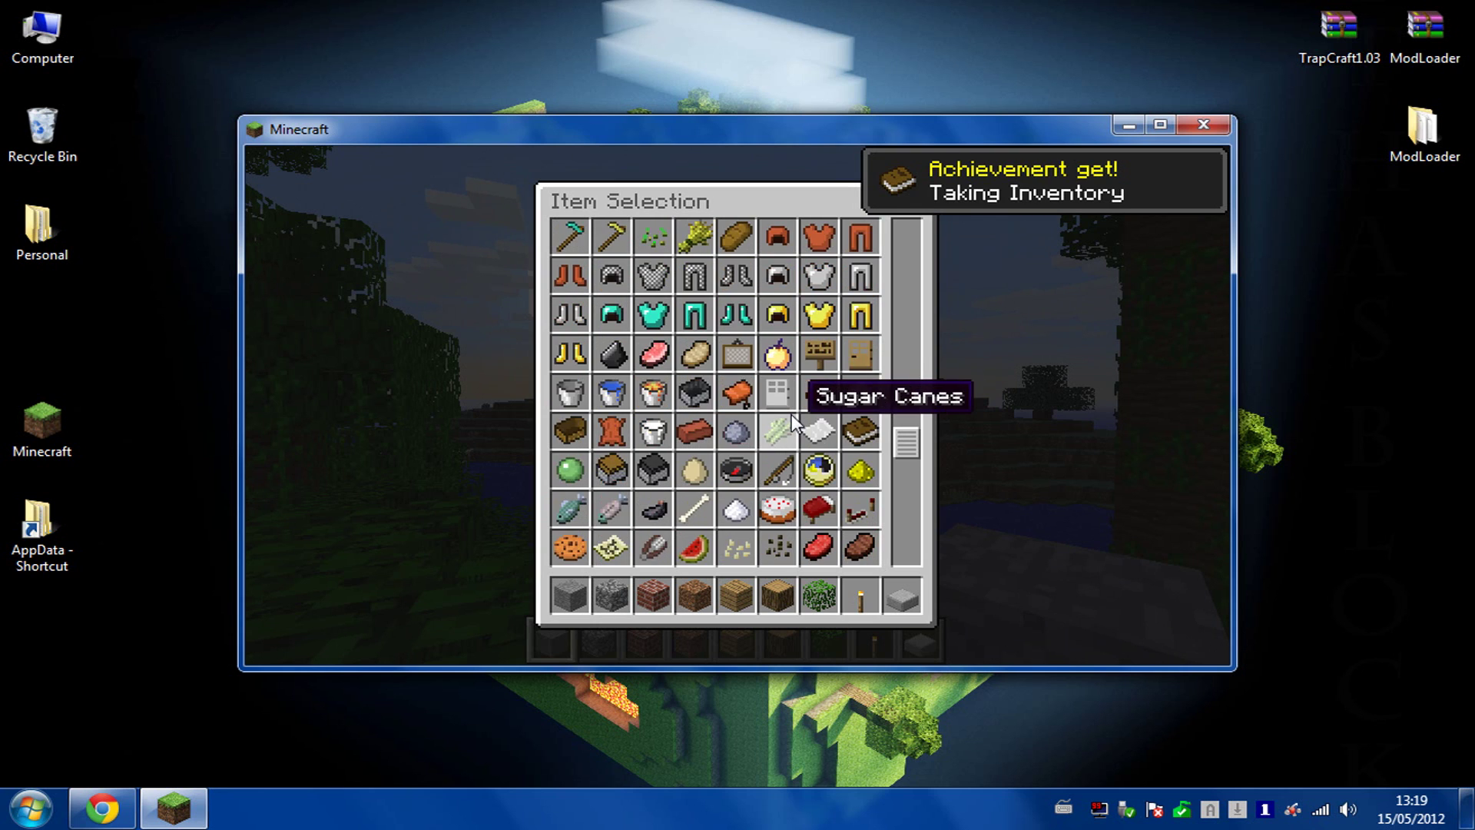
{"action": "scroll", "coordinate": [793, 423], "scroll_direction": "down", "scroll_amount": 2}
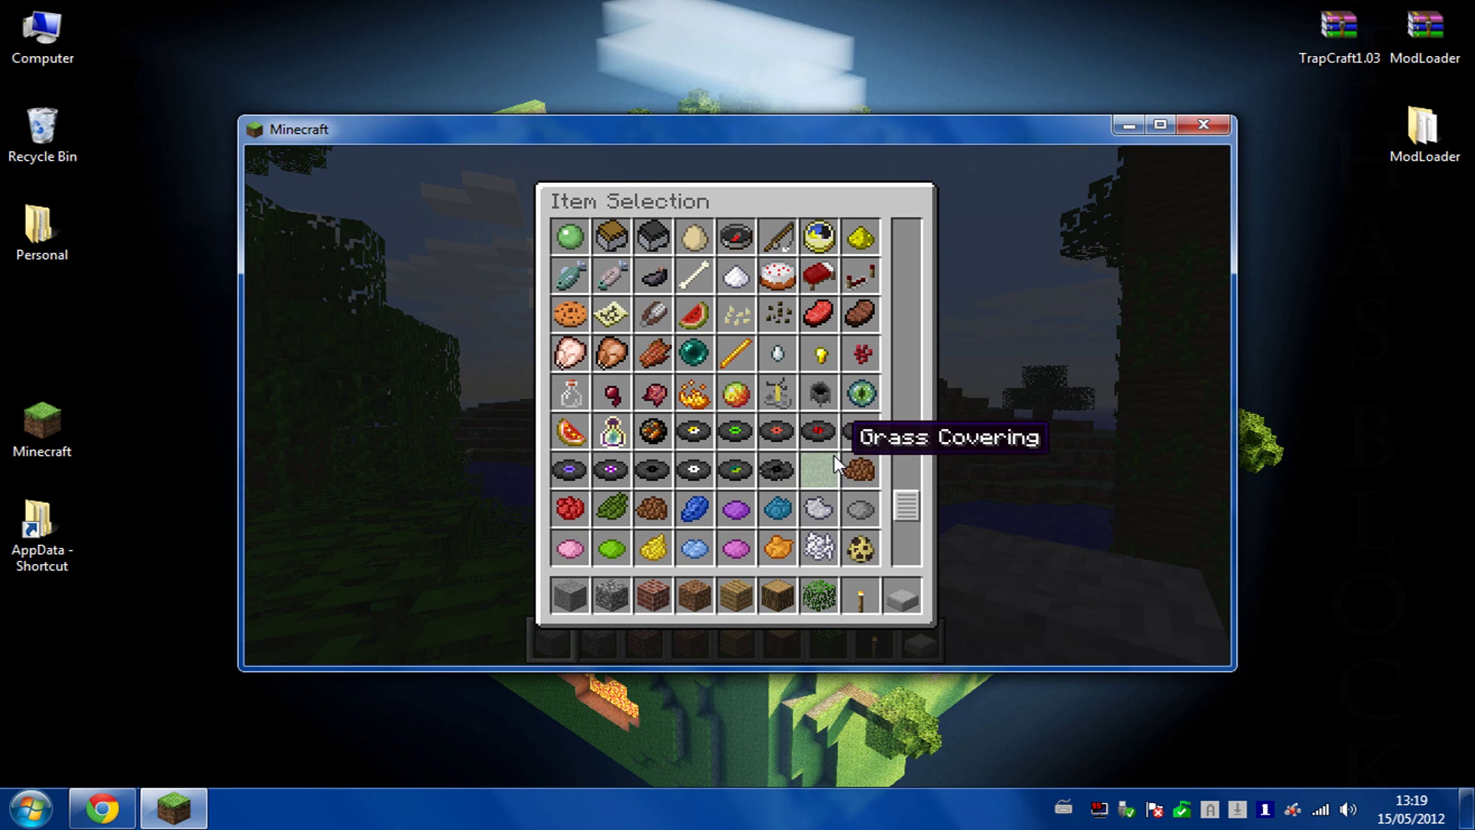
{"action": "scroll", "coordinate": [834, 475], "scroll_direction": "down", "scroll_amount": 4}
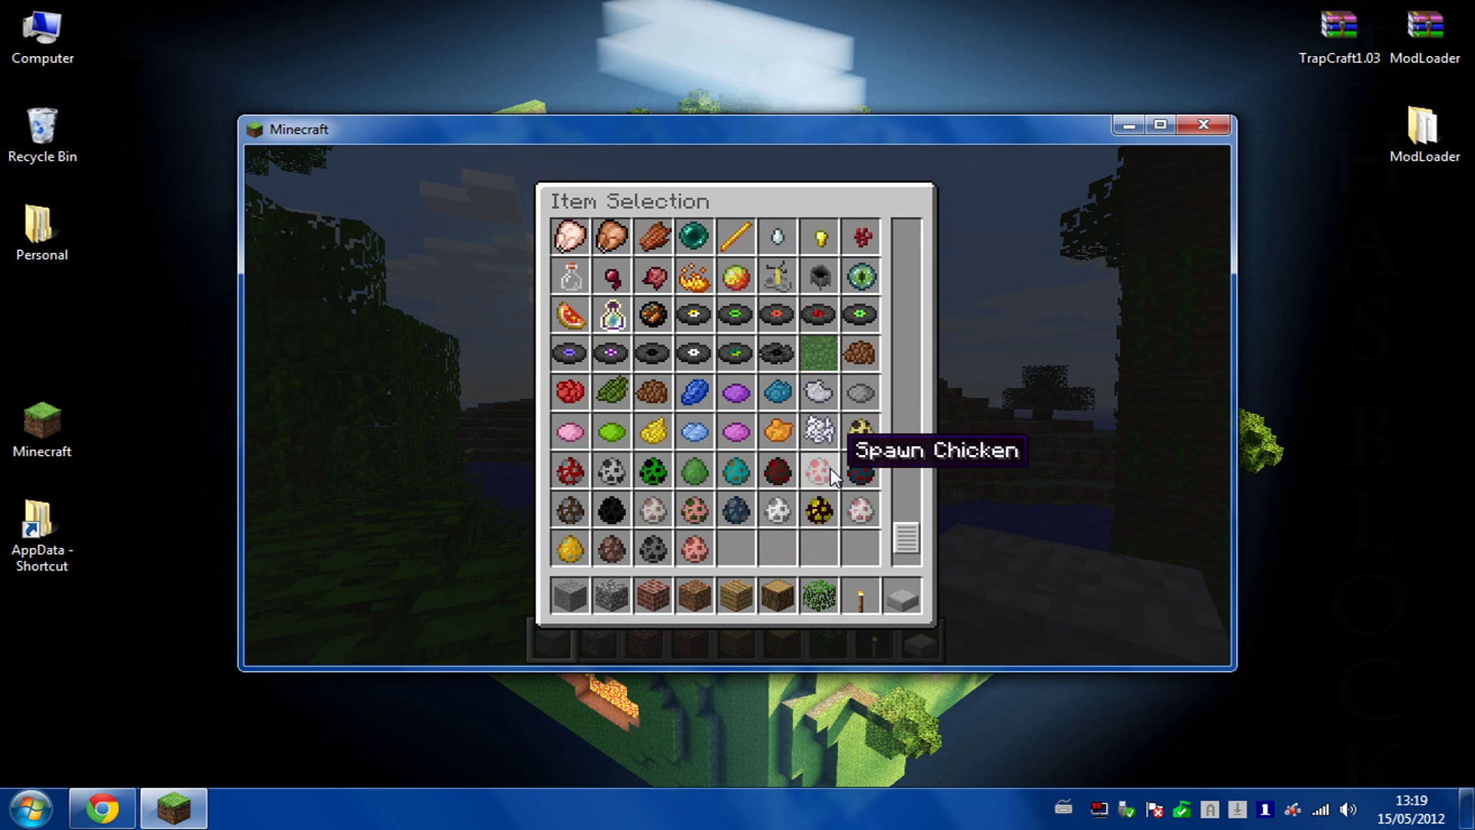
{"action": "scroll", "coordinate": [835, 478], "scroll_direction": "up", "scroll_amount": 3}
{"action": "scroll", "coordinate": [835, 478], "scroll_direction": "up", "scroll_amount": 5}
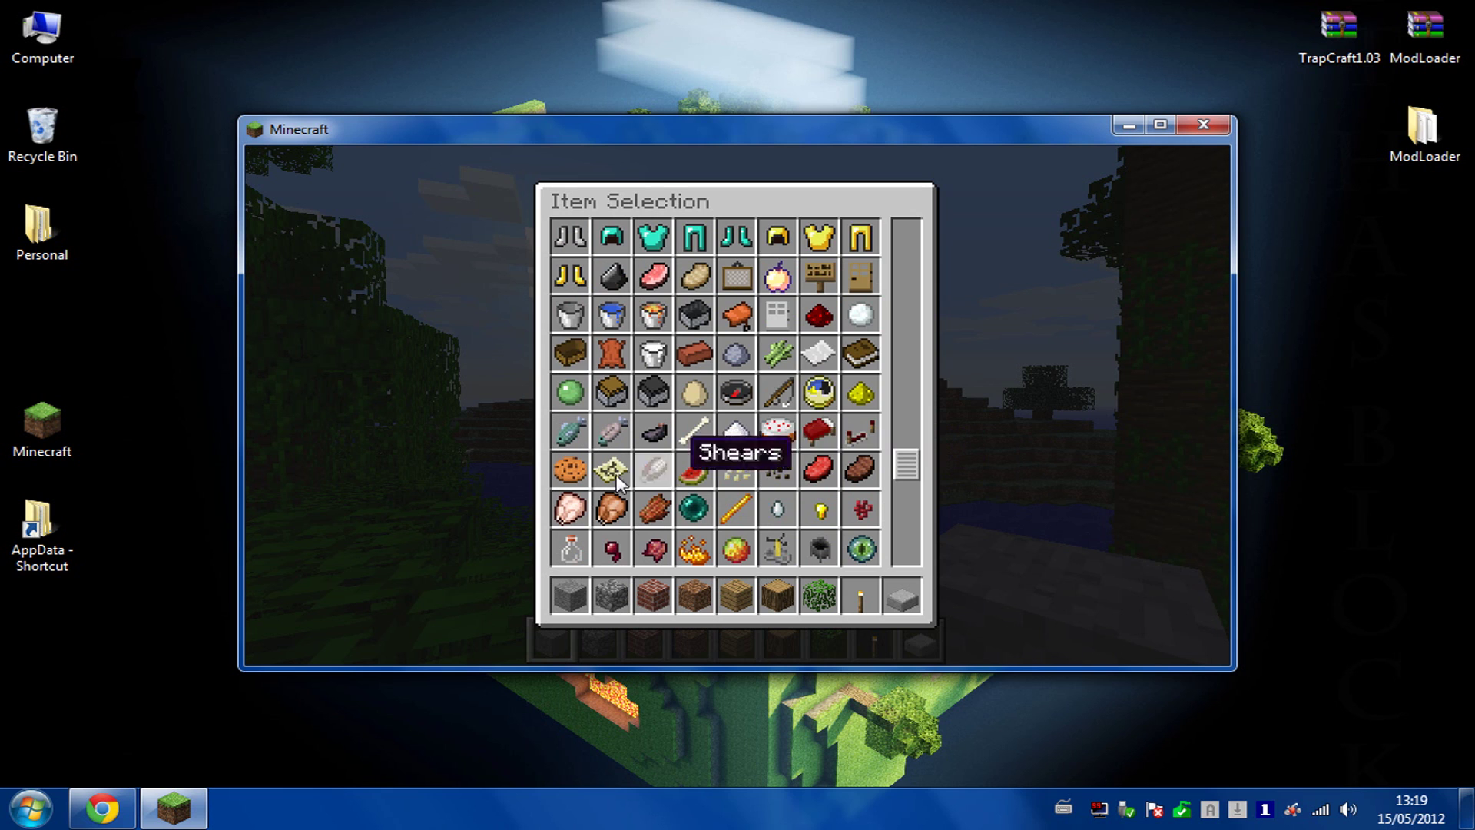
{"action": "scroll", "coordinate": [738, 434], "scroll_direction": "up", "scroll_amount": 5}
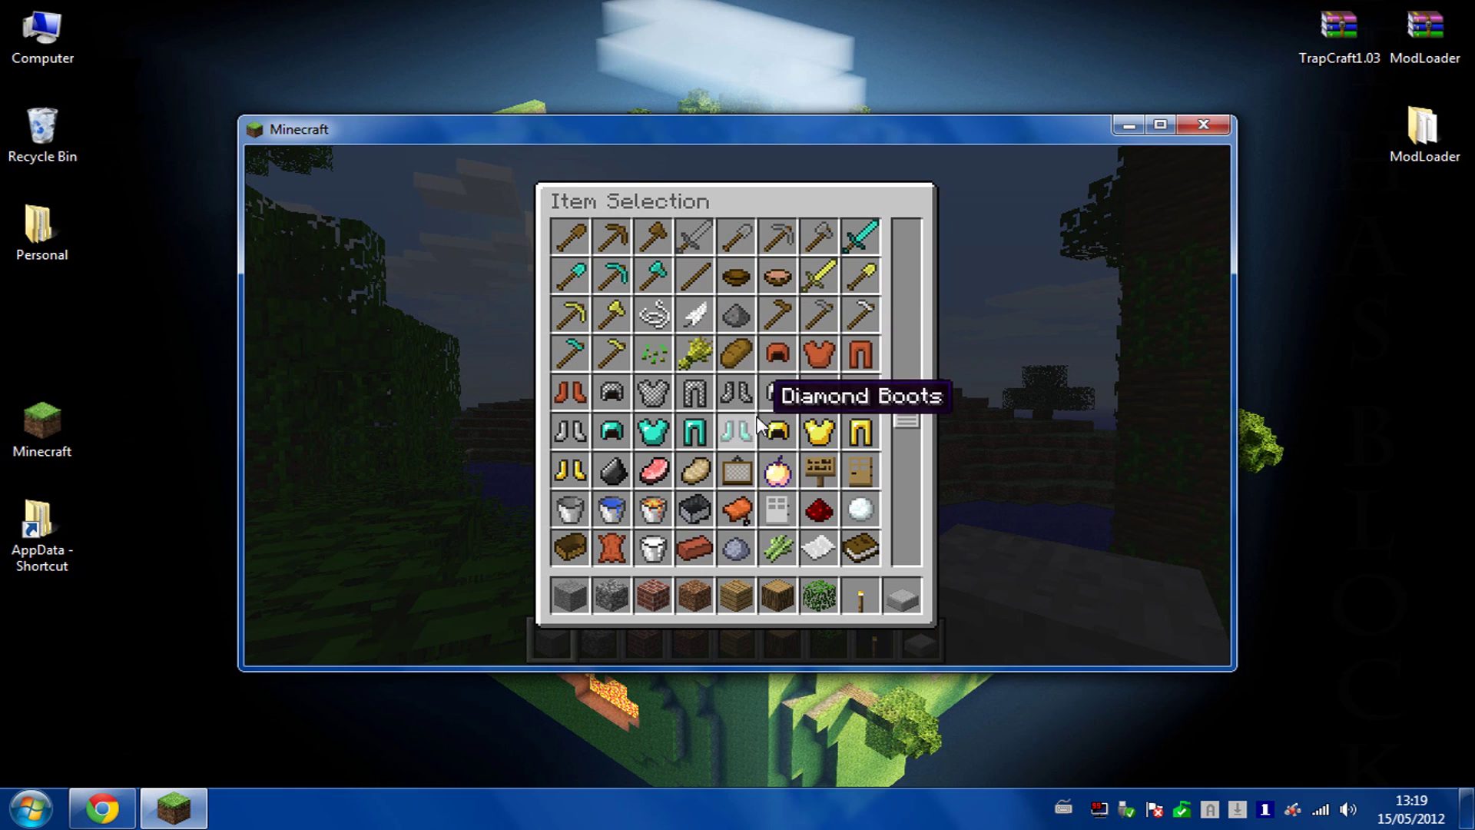
{"action": "scroll", "coordinate": [754, 422], "scroll_direction": "up", "scroll_amount": 10}
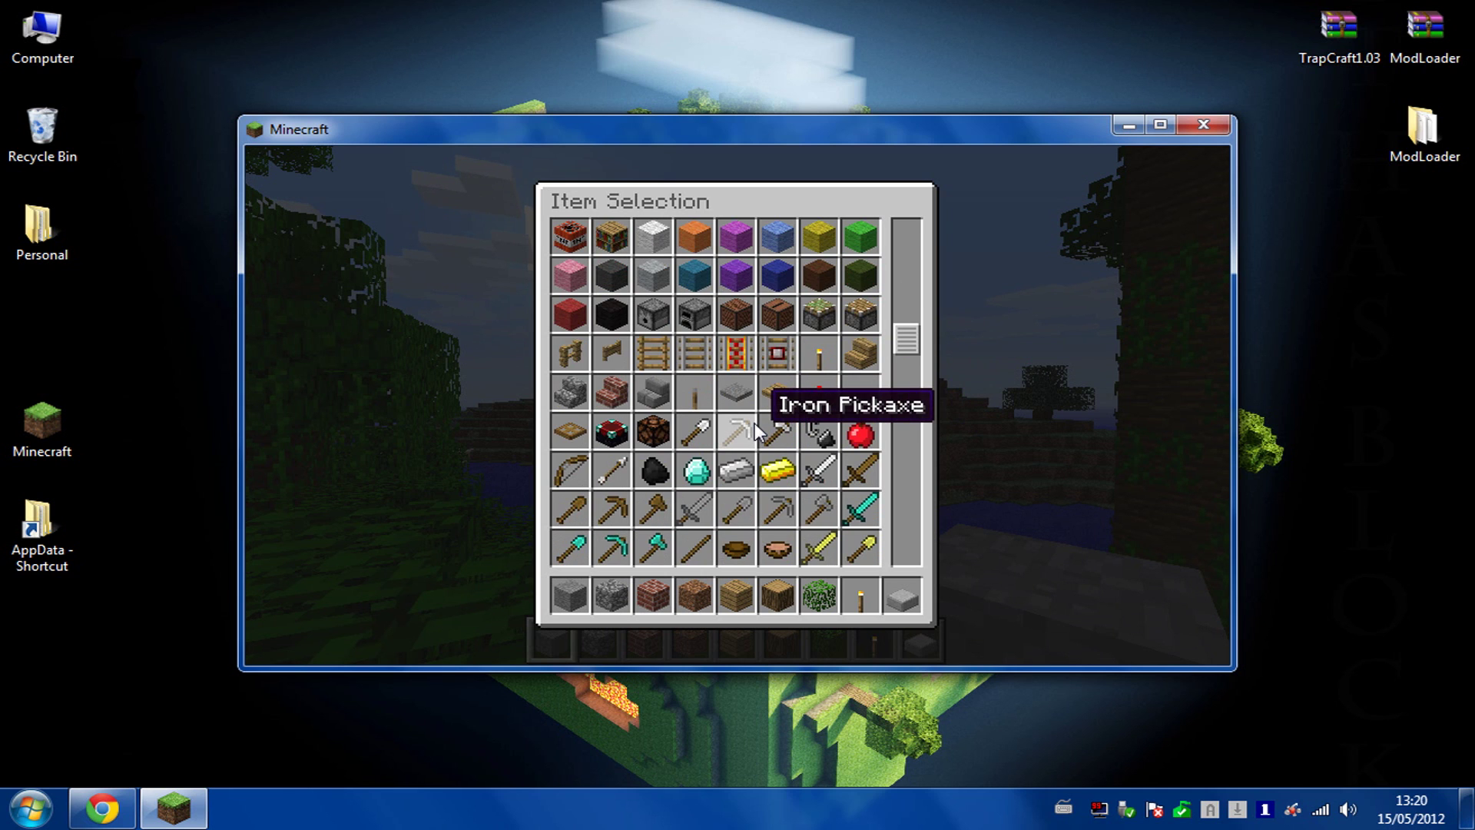
{"action": "scroll", "coordinate": [762, 423], "scroll_direction": "up", "scroll_amount": 4}
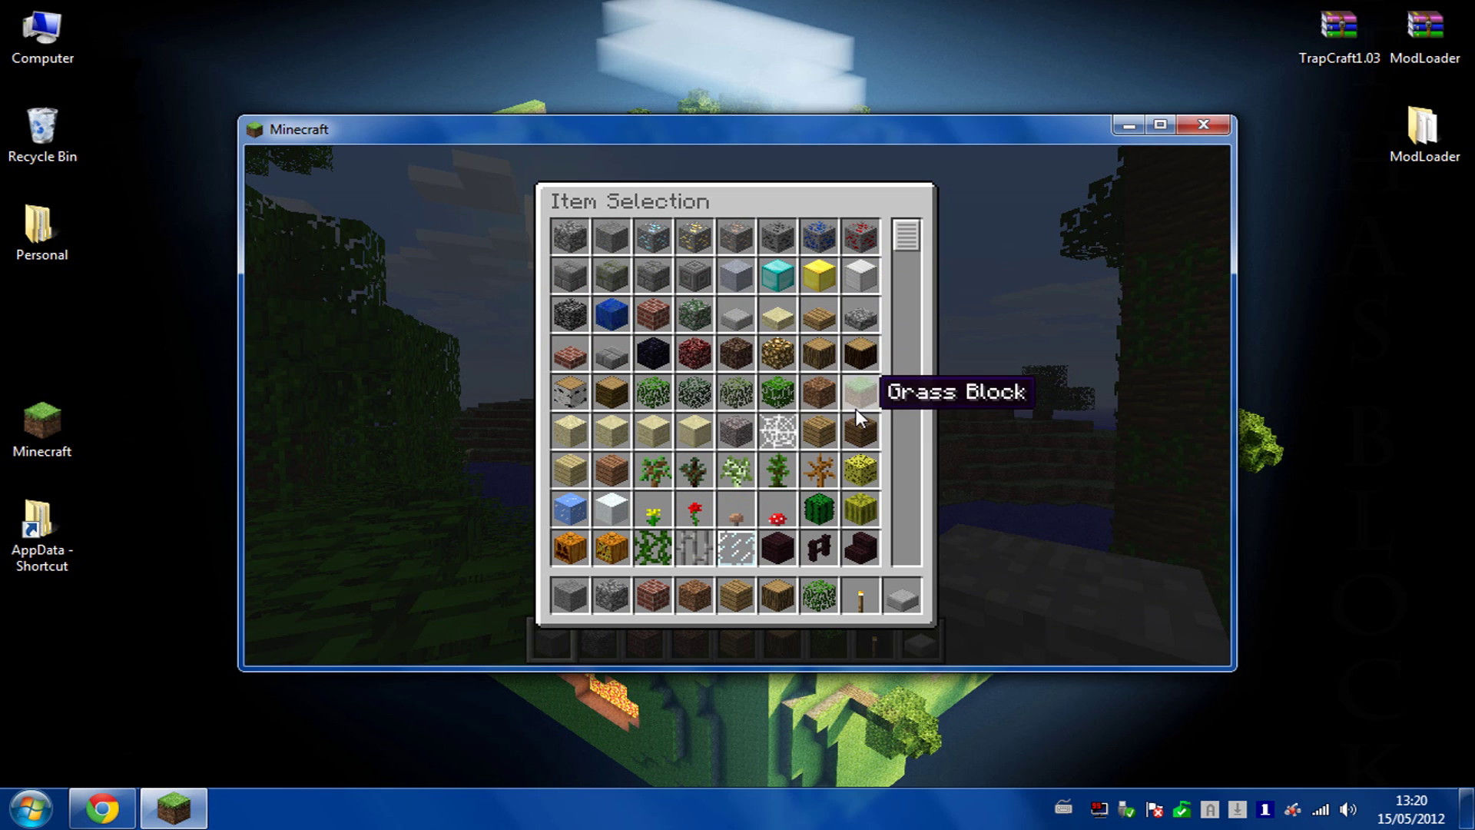
Put the Grass Covering item into the seventh hotbar slot, replacing the leaves, and close the inventory.
{"action": "scroll", "coordinate": [753, 427], "scroll_direction": "down", "scroll_amount": 5}
{"action": "scroll", "coordinate": [799, 440], "scroll_direction": "down", "scroll_amount": 8}
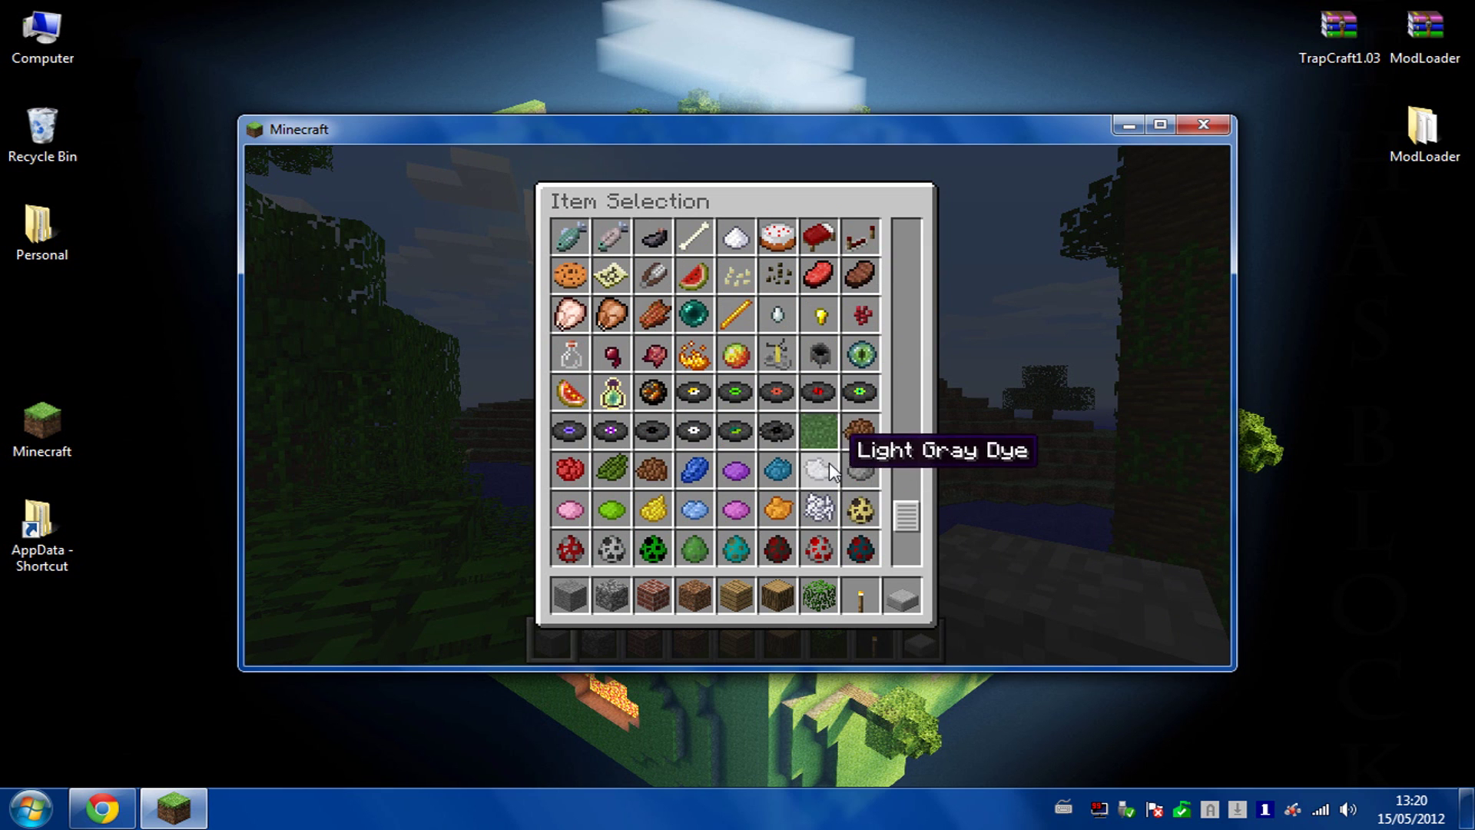
{"action": "left_click", "coordinate": [832, 427]}
{"action": "left_click", "coordinate": [817, 579]}
{"action": "key", "text": "e"}
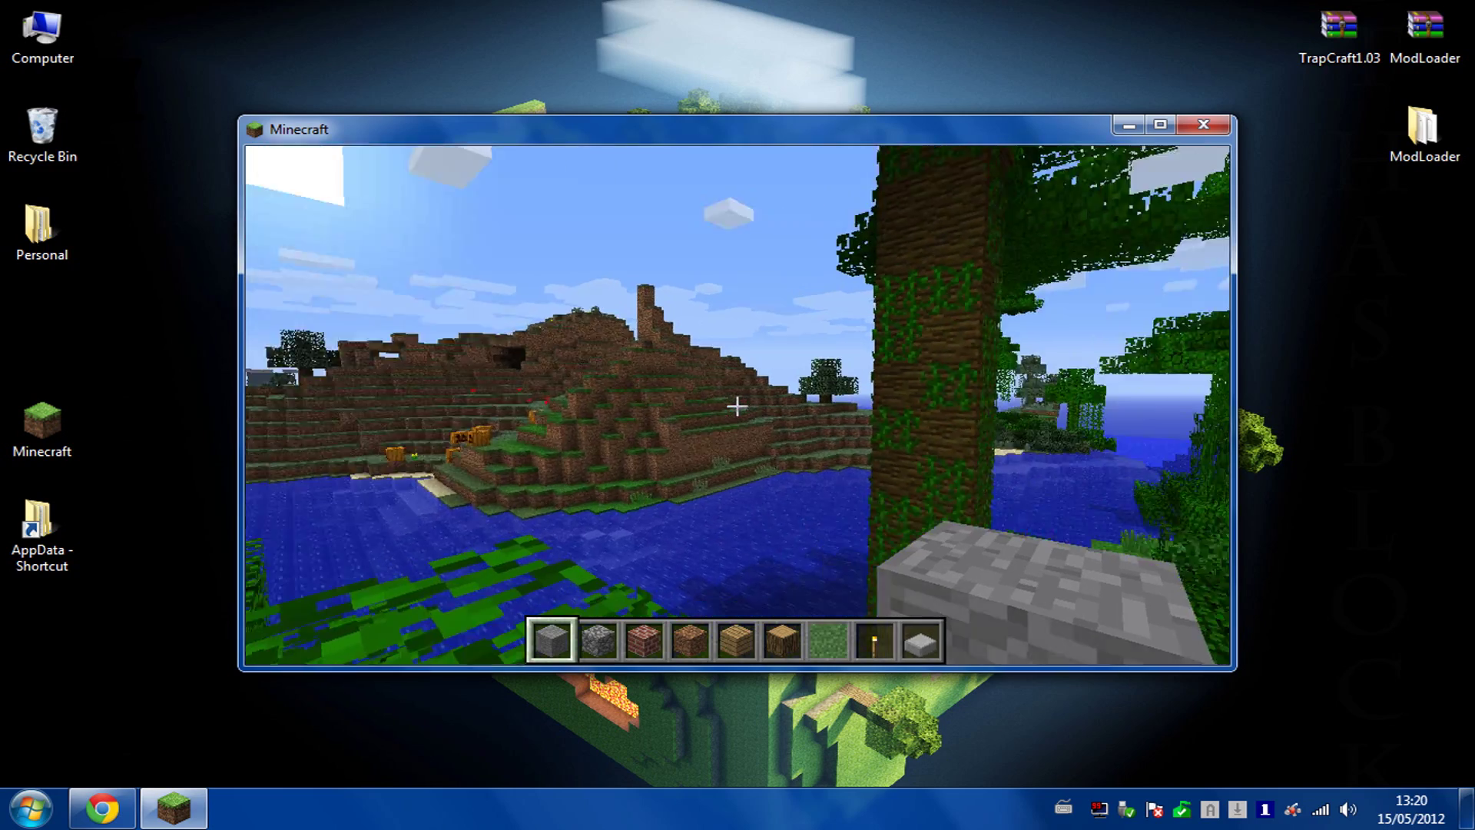